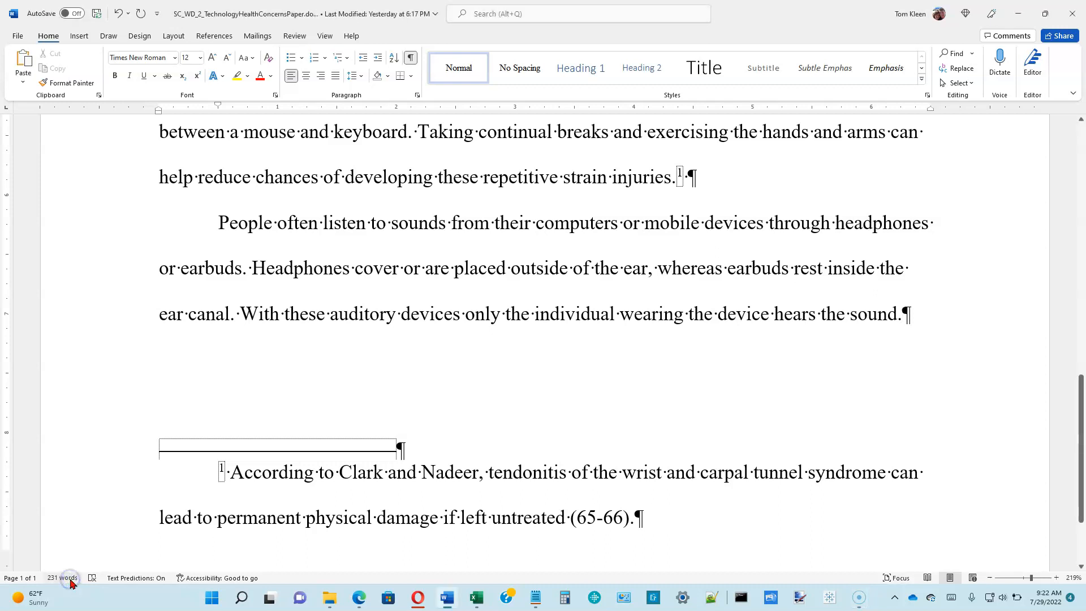
Step: Check the document's word count statistics with and without textboxes, footnotes and endnotes included
click(70, 579)
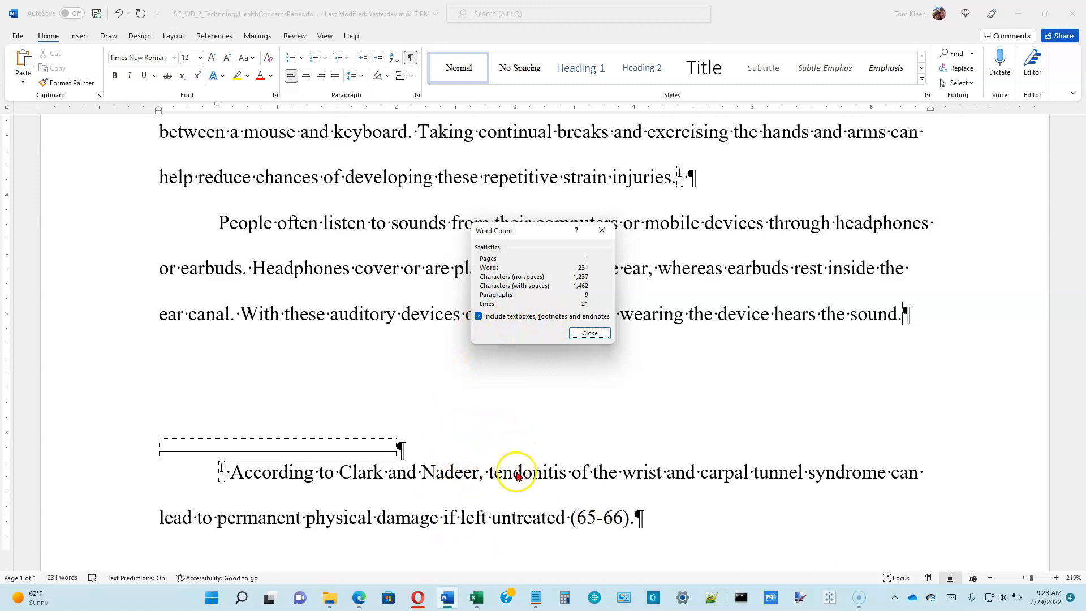
click(479, 317)
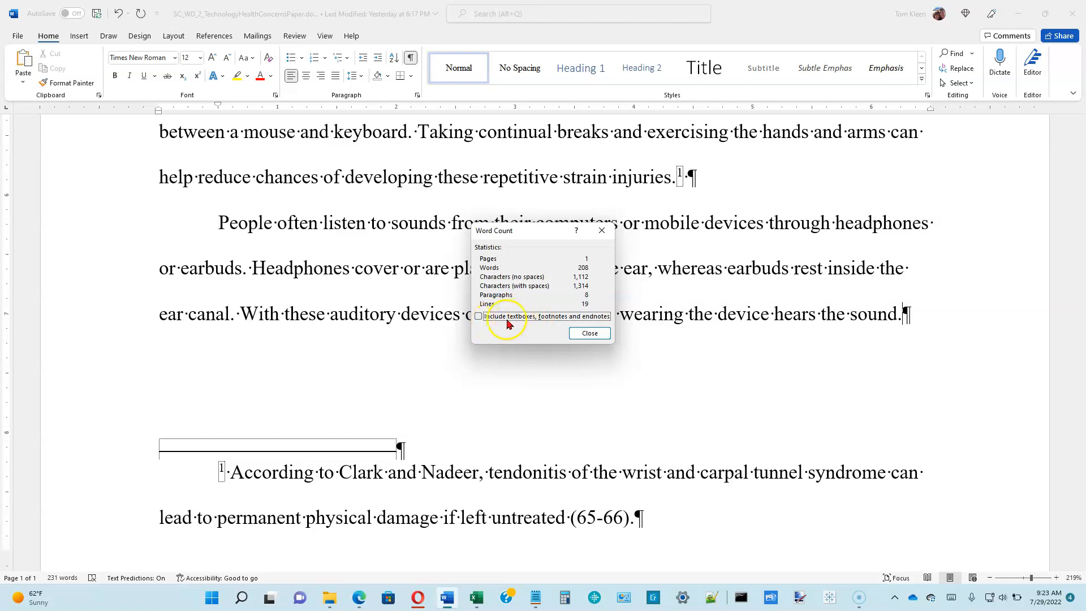
click(478, 317)
click(590, 334)
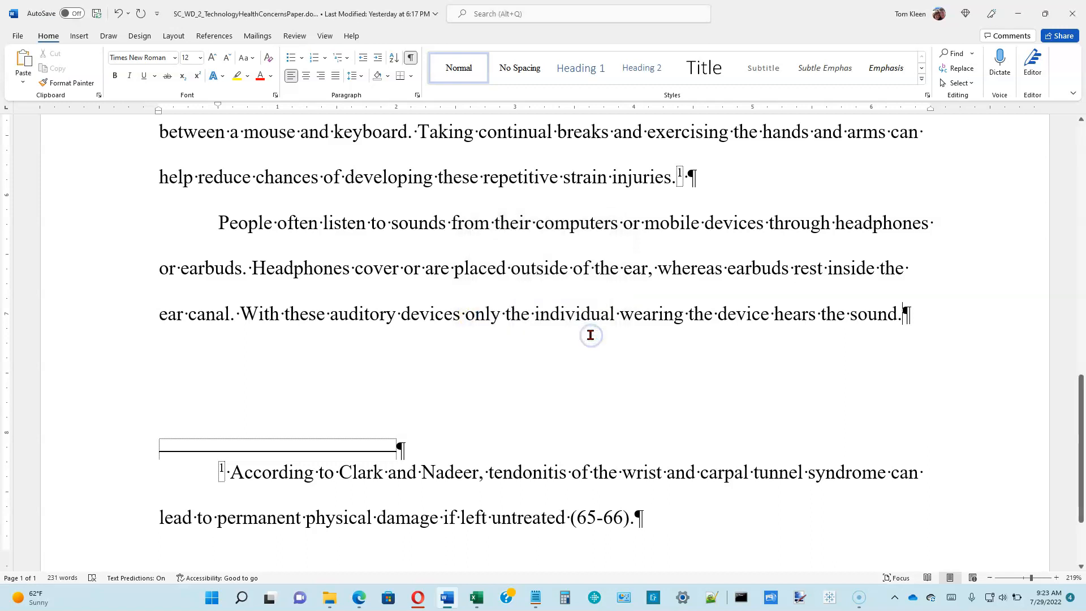
Step: Continue the headphones paragraph with text on noise-cancelling auditory devices and lower volumes, and review its flow onto page 2
click(546, 346)
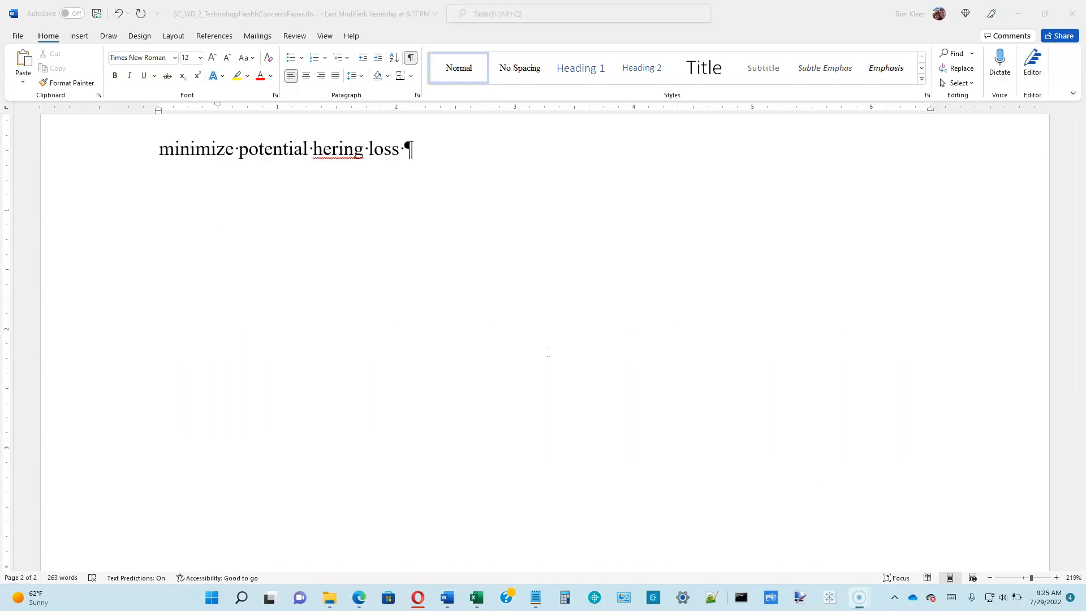
click(558, 335)
scroll(558, 338, up, 5)
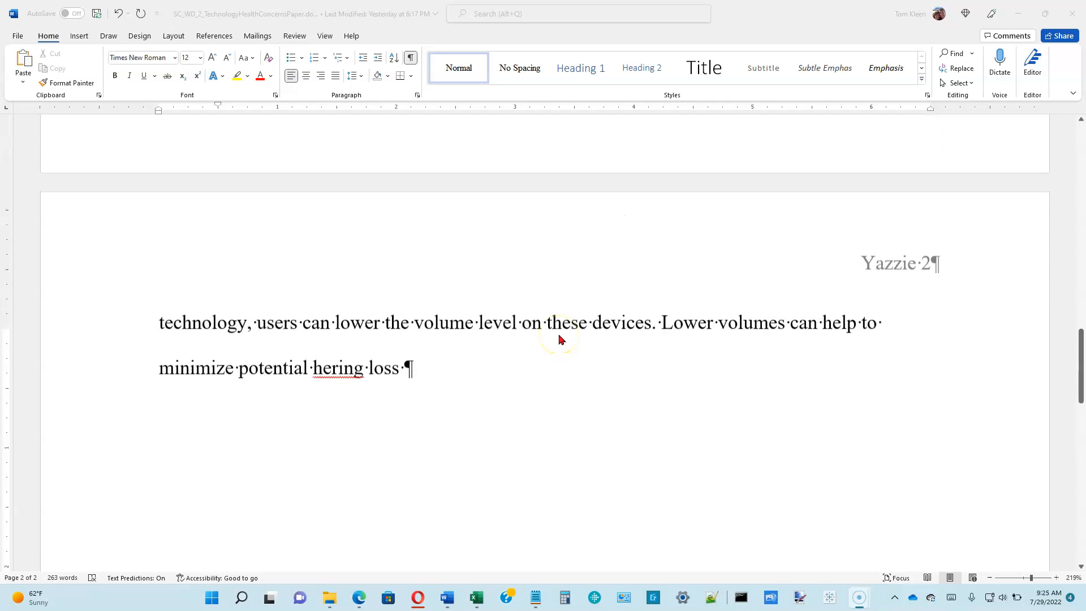
scroll(558, 340, up, 10)
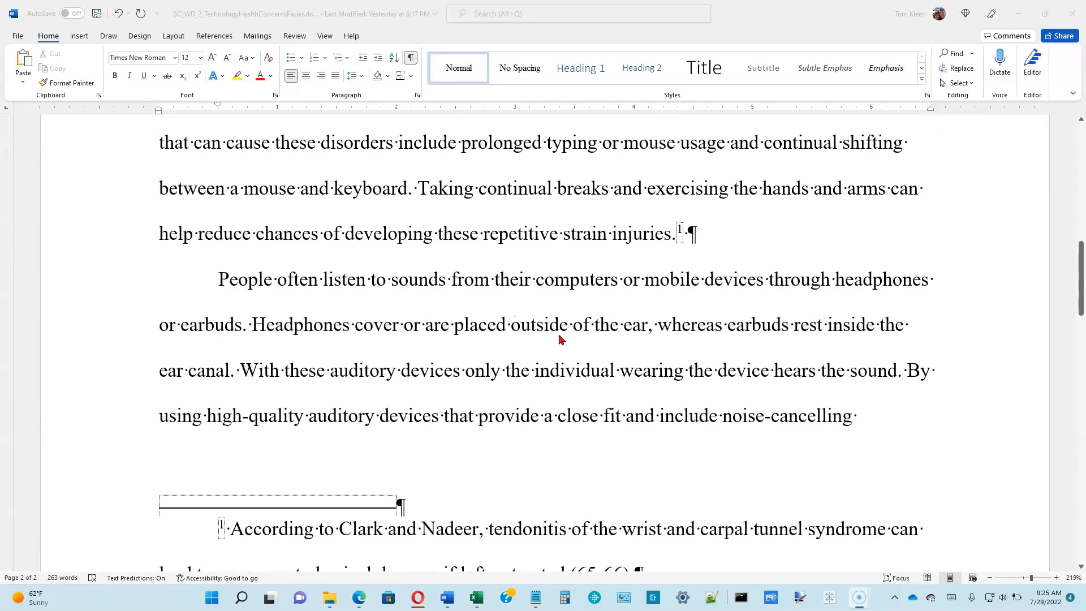
scroll(724, 380, down, 5)
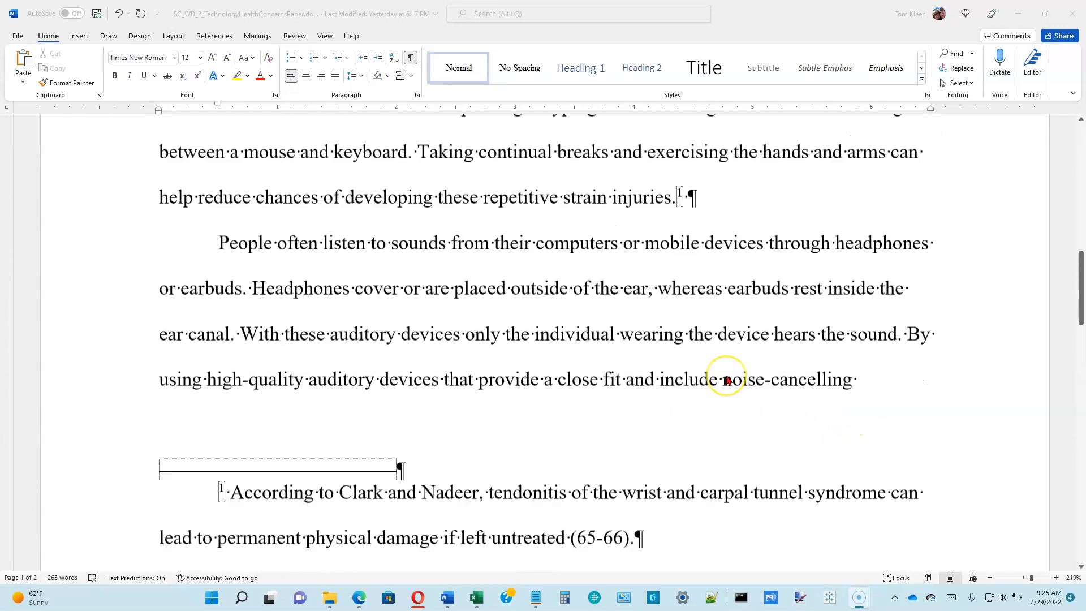
scroll(728, 380, down, 7)
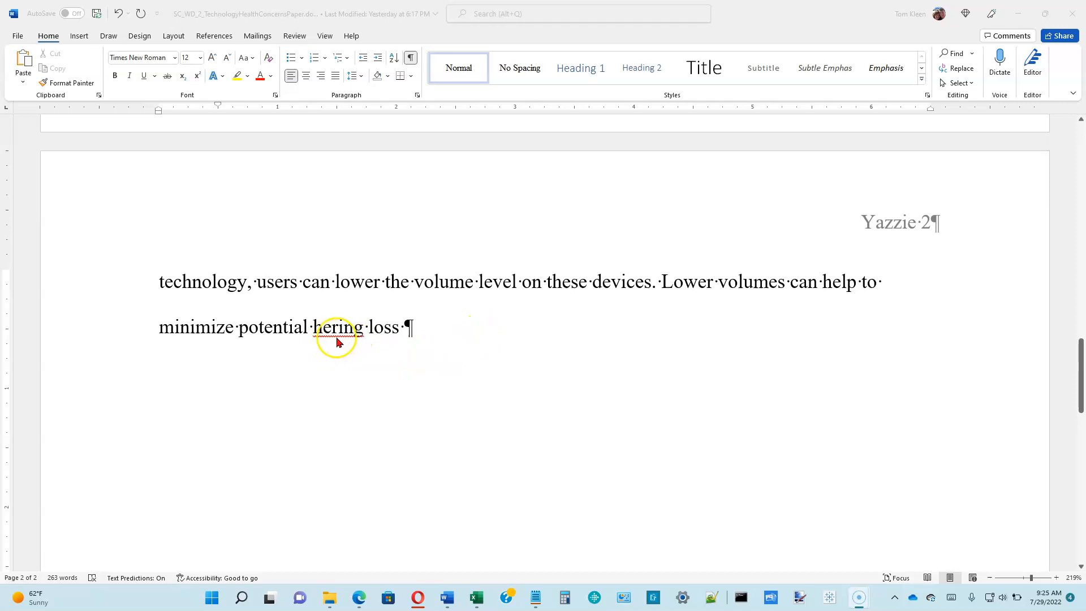
Step: Insert a citation placeholder tagged with the author's surname at the end of the sentence on page 2, and close it with a period
click(415, 338)
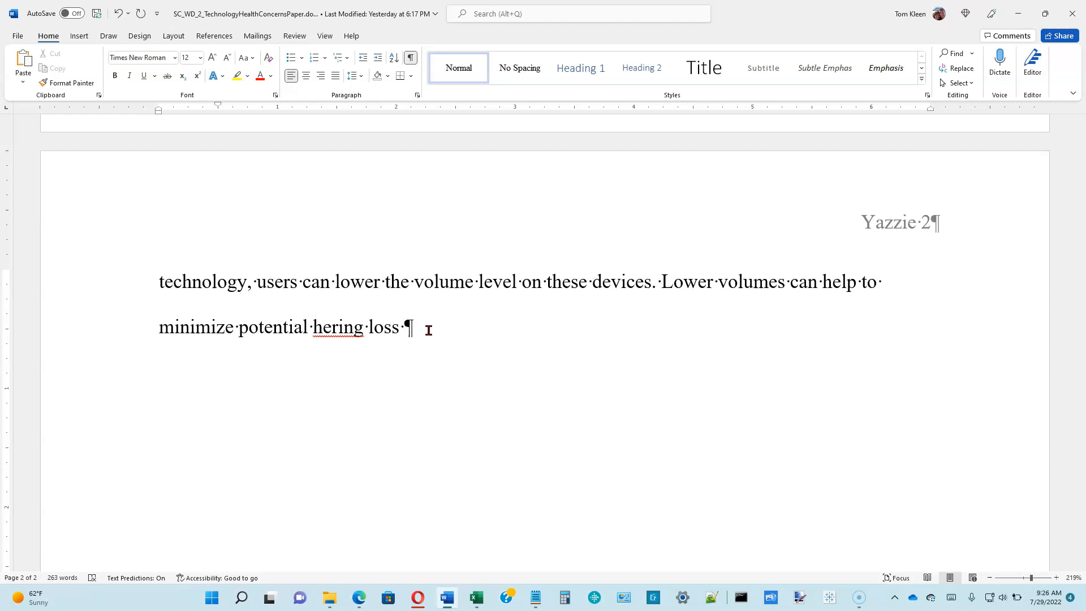
click(222, 37)
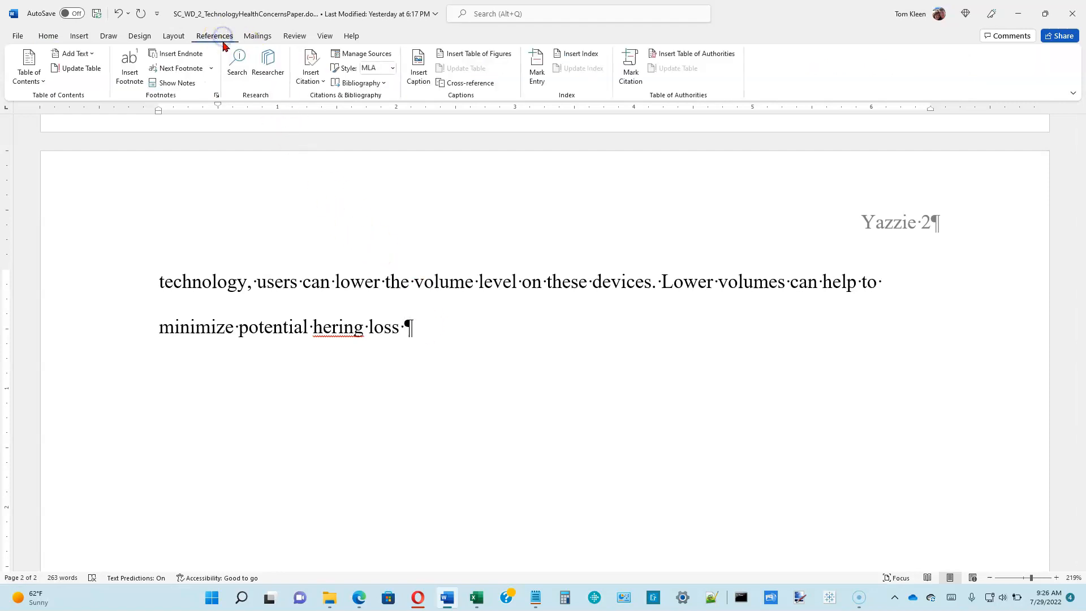
click(316, 82)
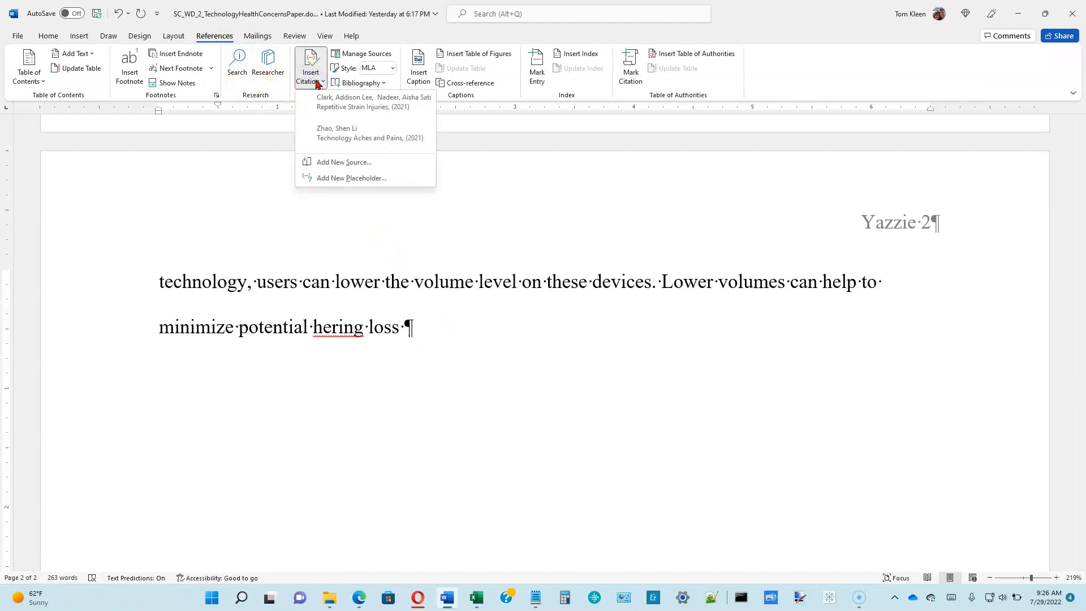
click(340, 177)
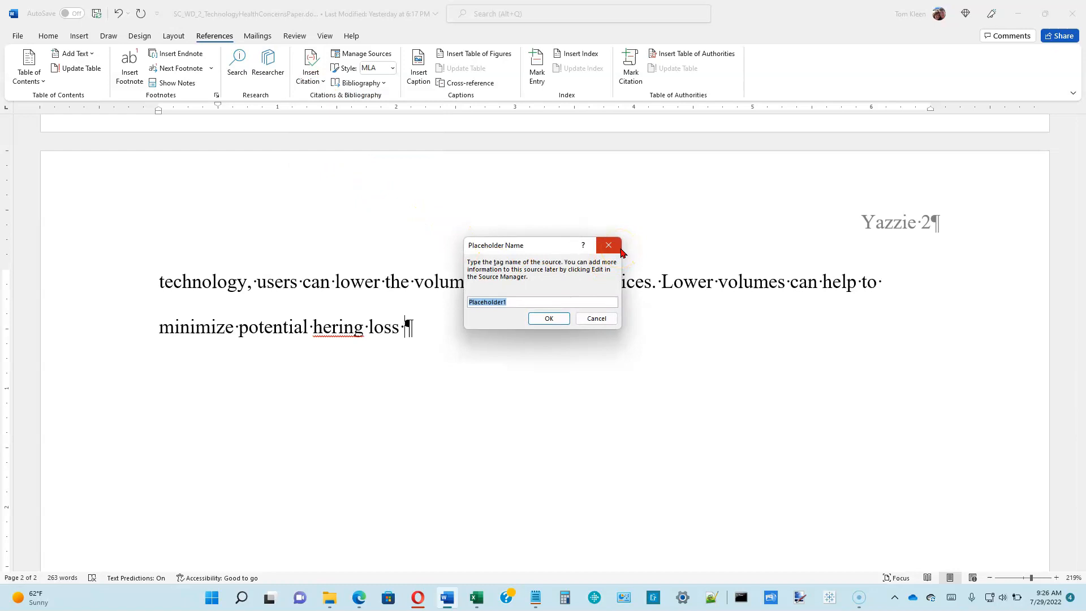
text(Sanchez)
click(553, 319)
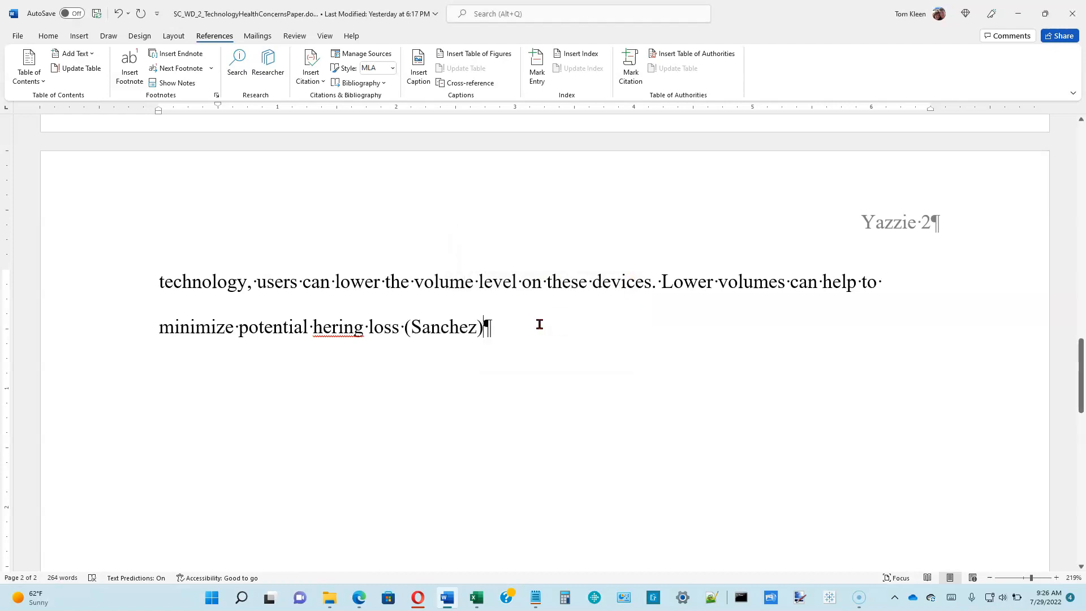
text(.)
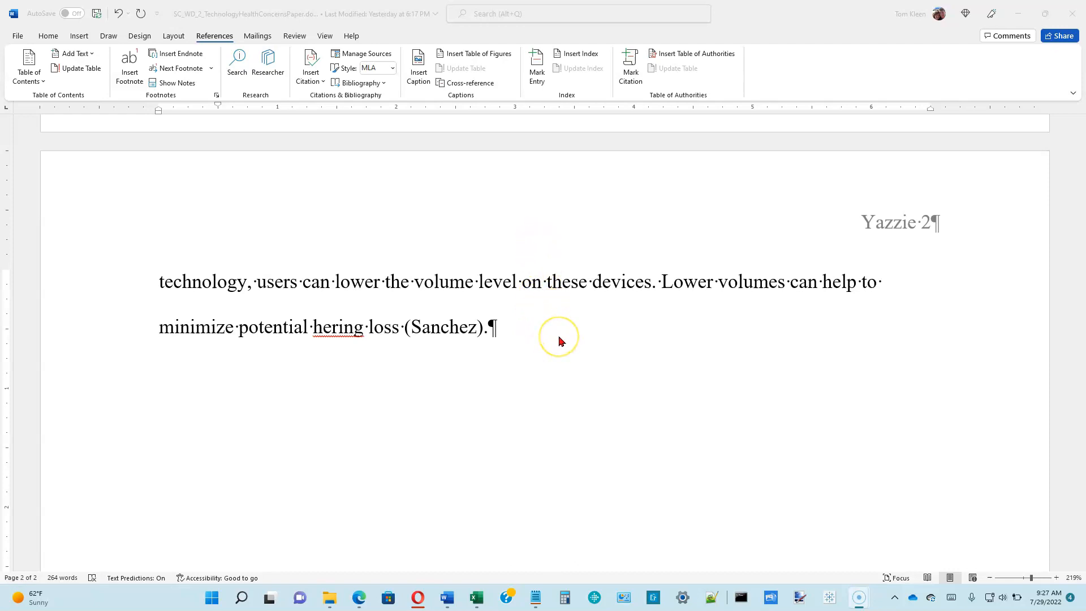
Step: Hide the white space between pages 1 and 2, and show it again
scroll(560, 341, up, 5)
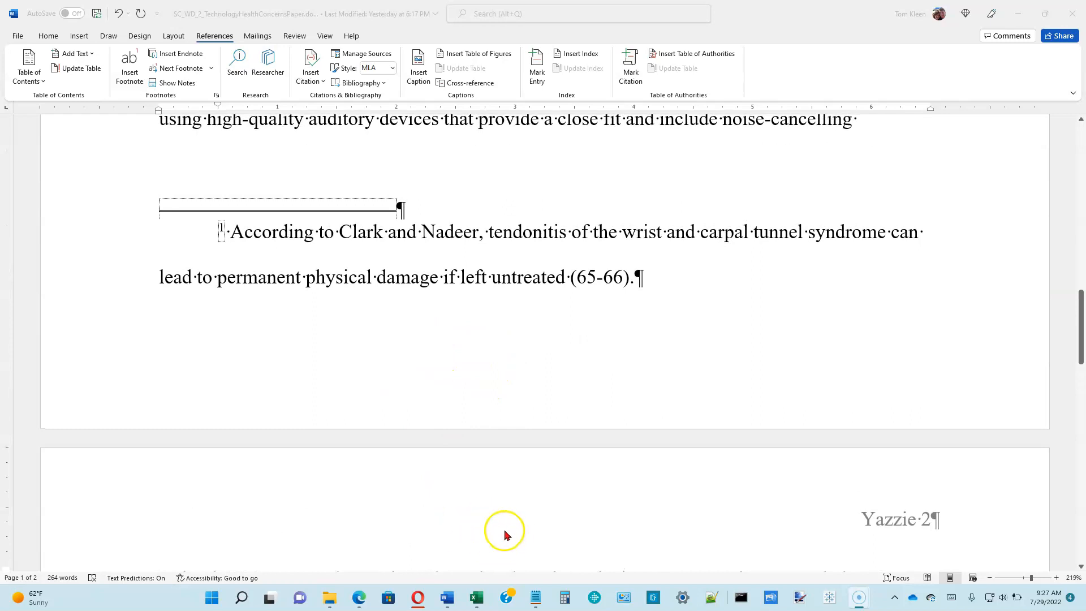
scroll(501, 499, down, 1)
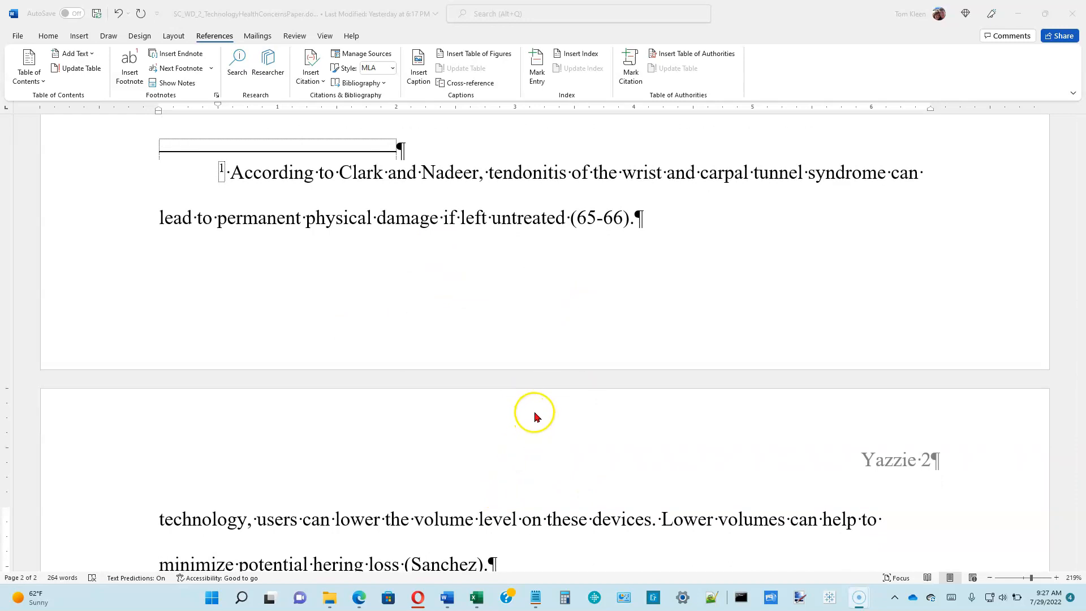
click(526, 379)
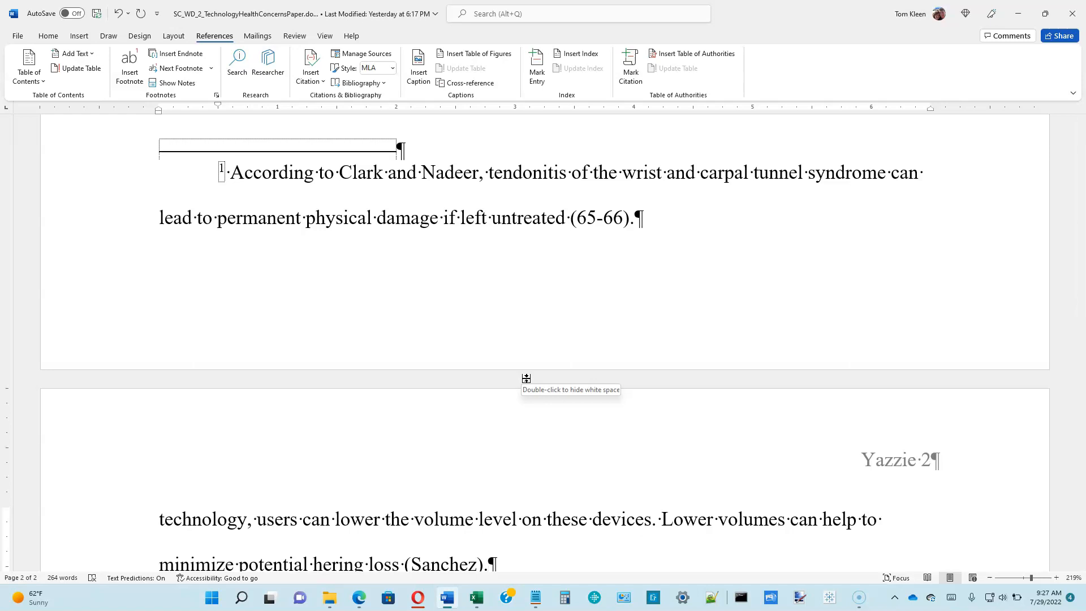
double_click(526, 379)
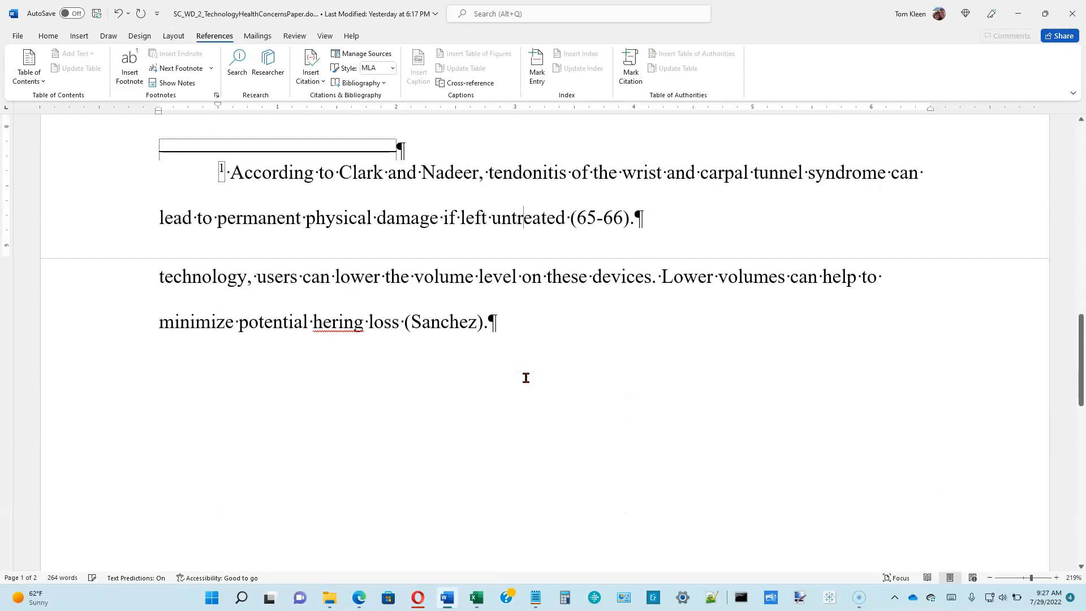
scroll(565, 405, up, 4)
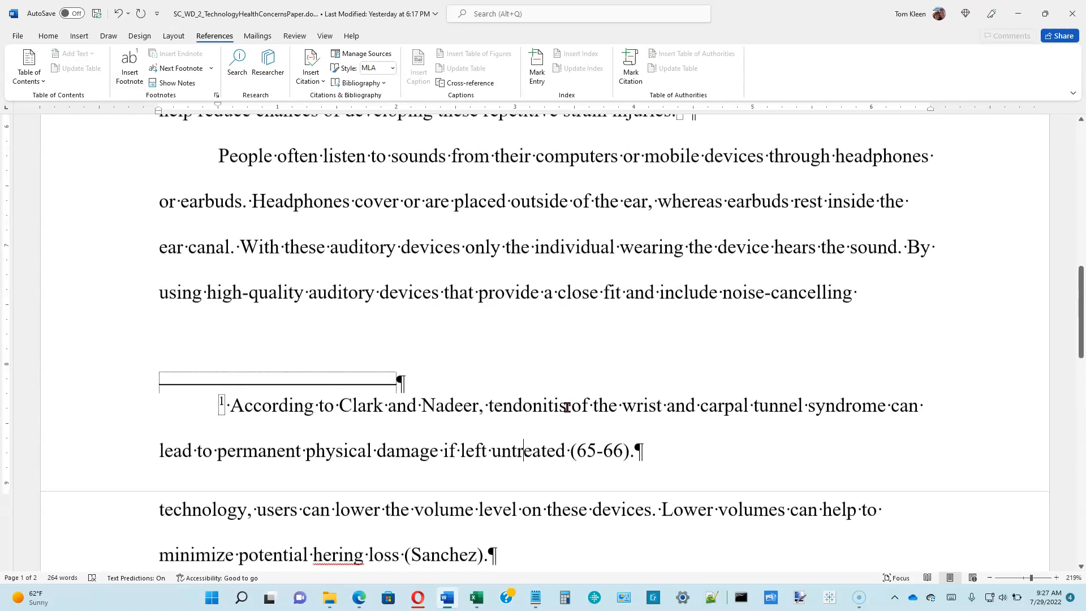
scroll(567, 408, down, 1)
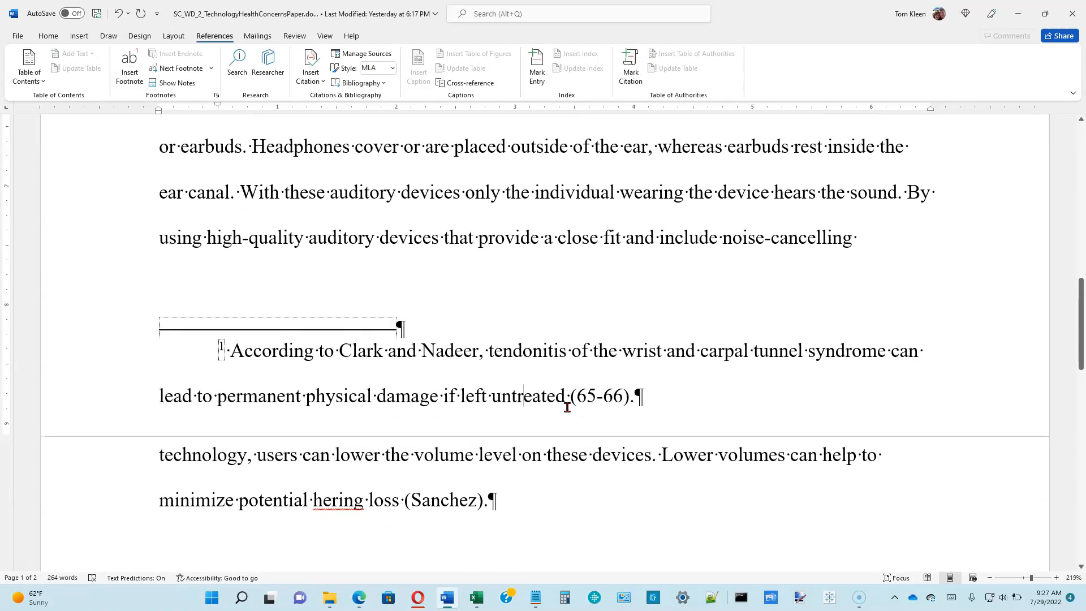
double_click(550, 436)
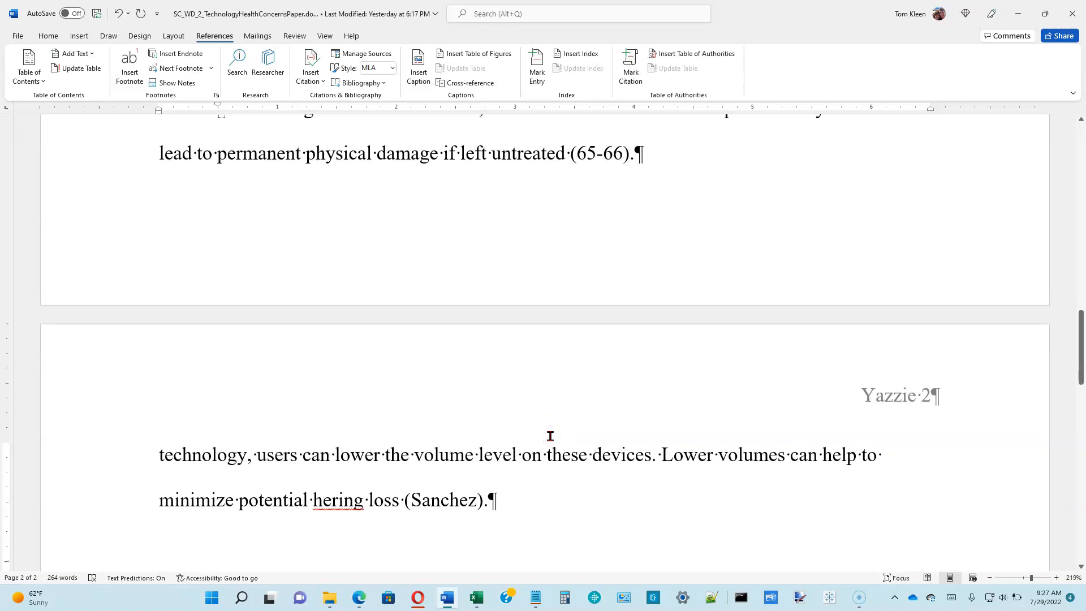
Step: Open the source of the placeholder citation on page 2 for editing and choose Web site as the source type
click(550, 502)
click(469, 500)
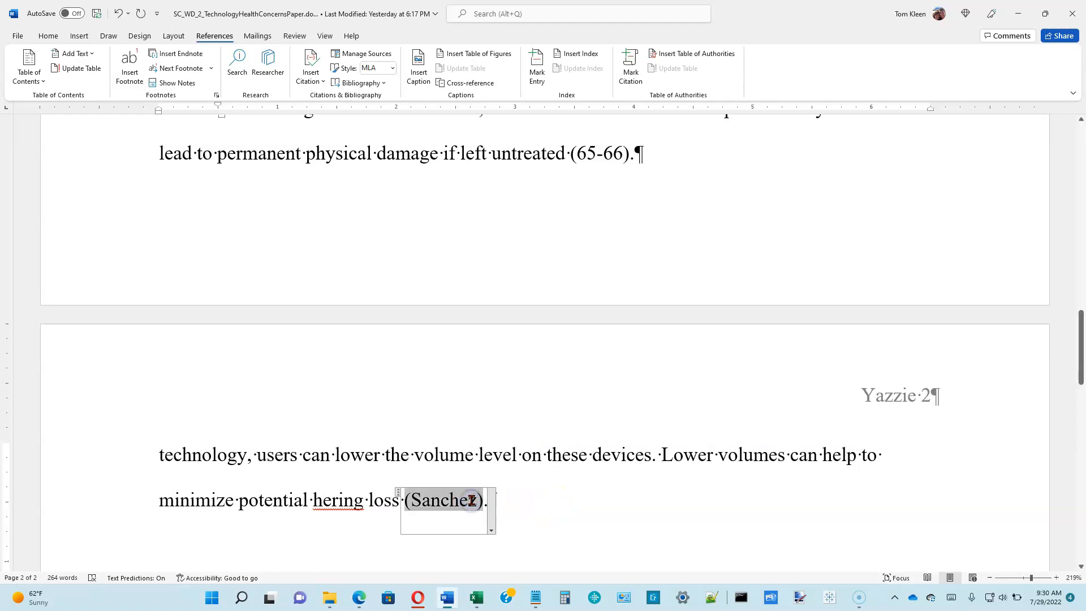
click(492, 530)
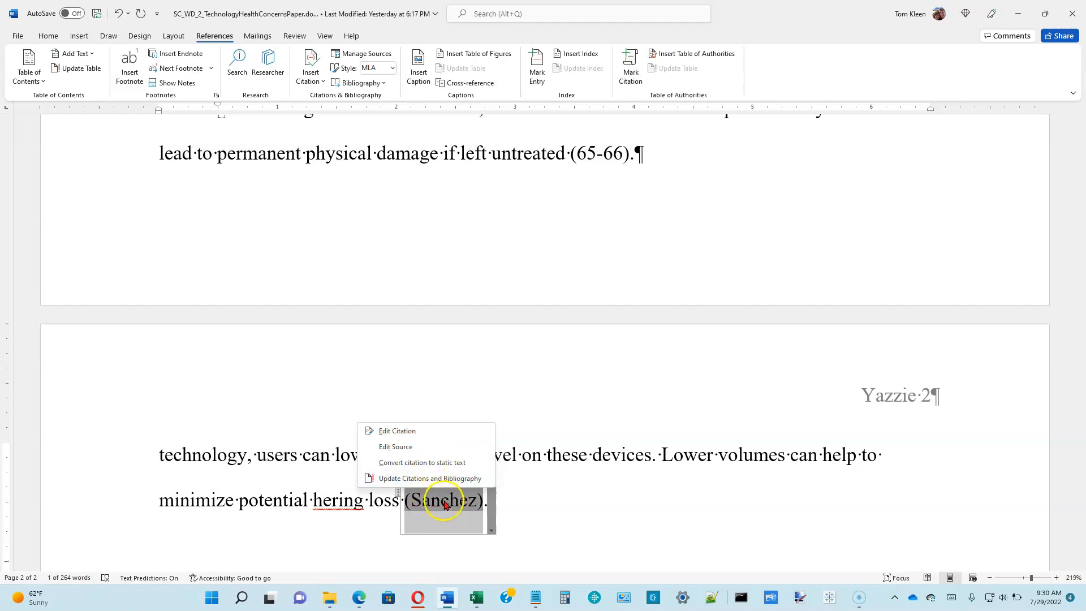
click(403, 449)
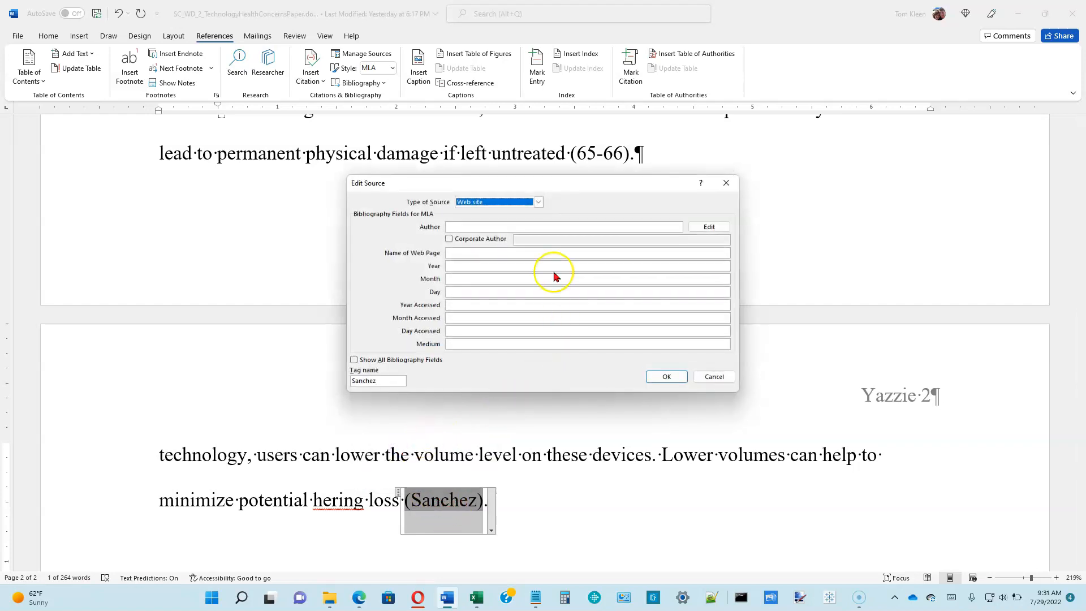
click(538, 202)
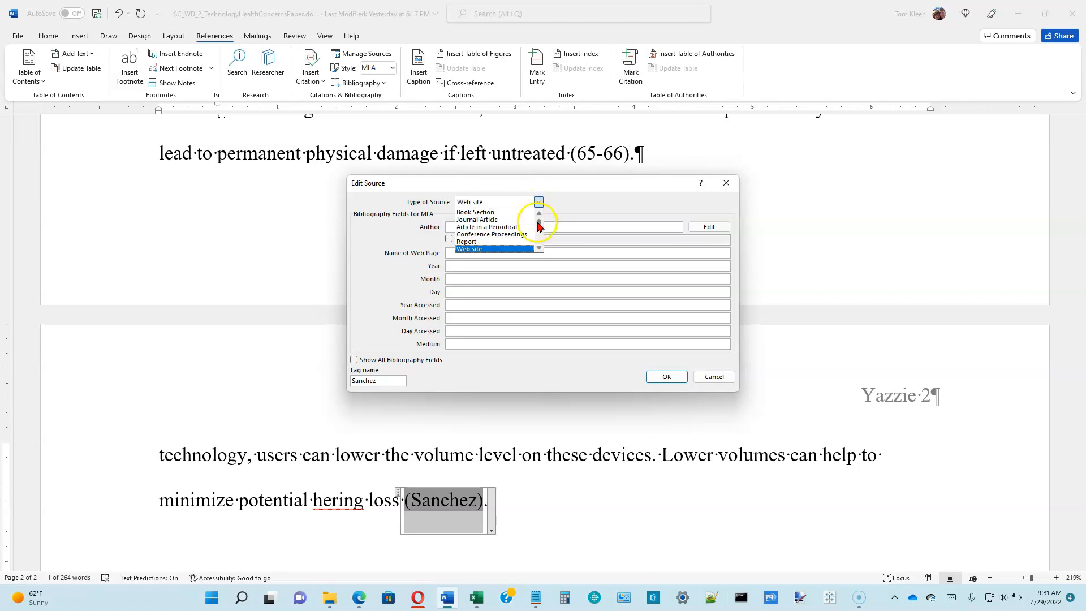
click(538, 214)
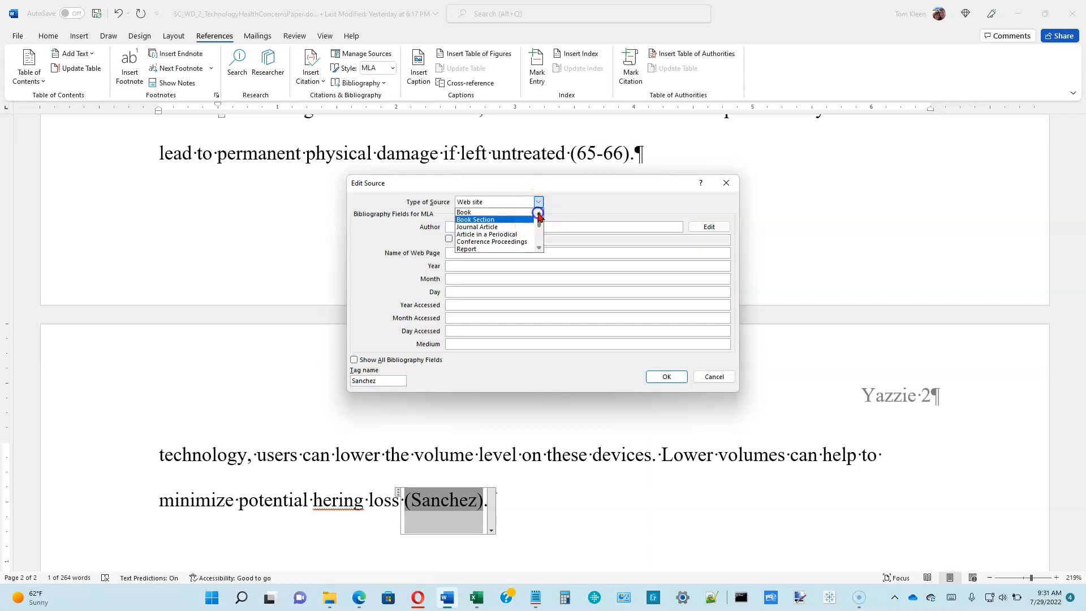
click(539, 232)
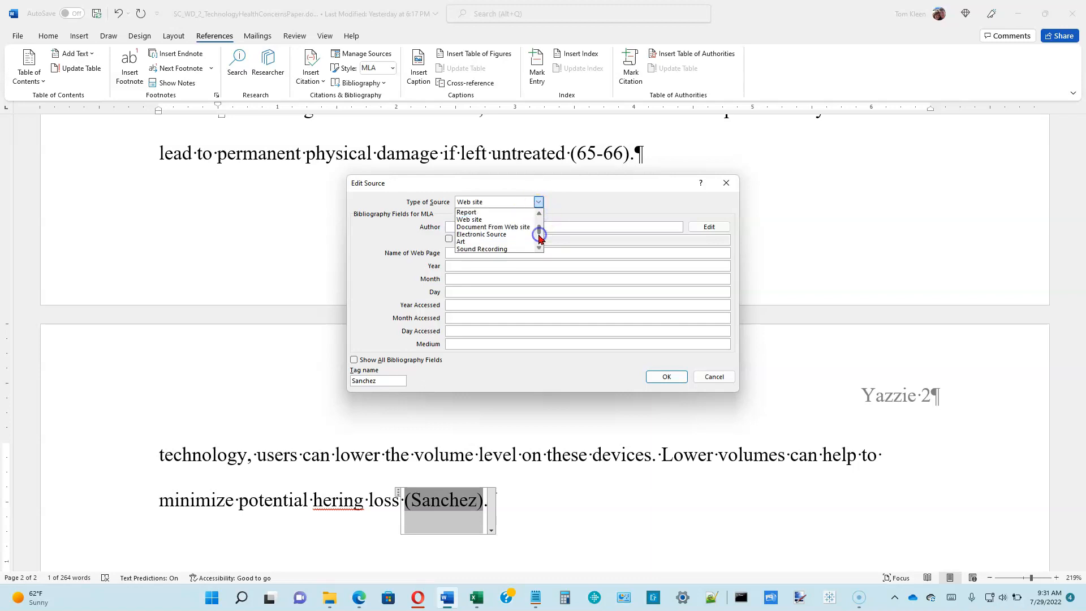
click(491, 220)
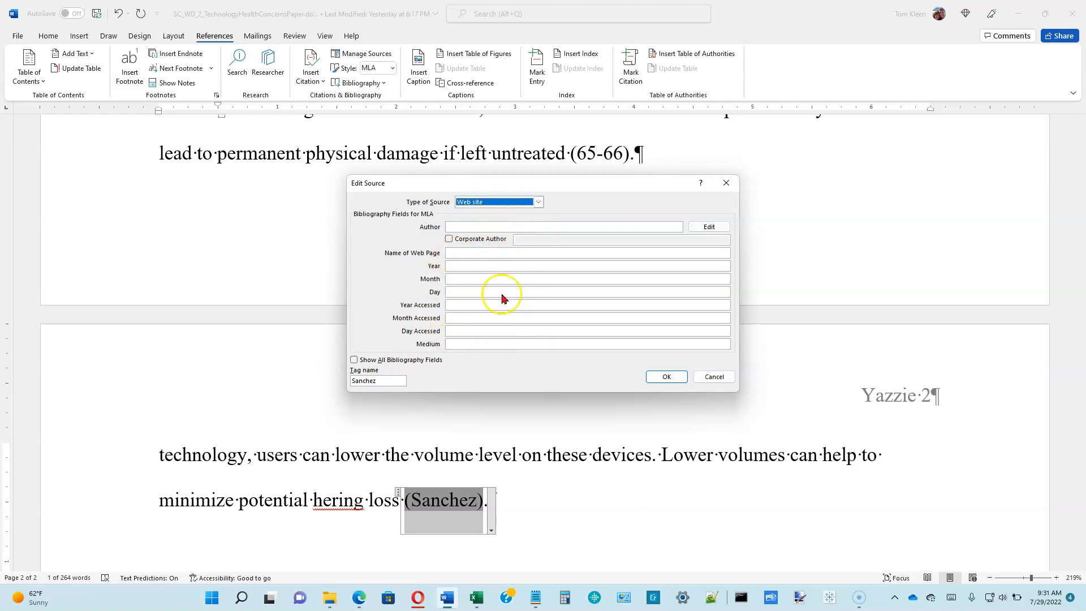
Step: Enter the author's full name and set the name of the web page to Technology and Your Hearing
click(483, 227)
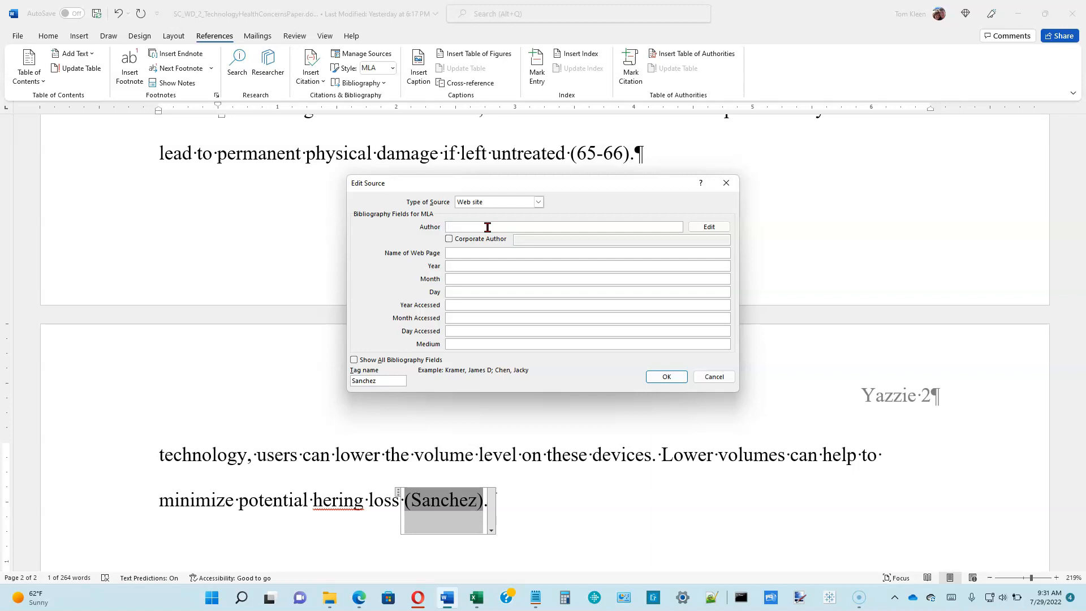
text(Sanchez, Jorge Mario)
click(489, 252)
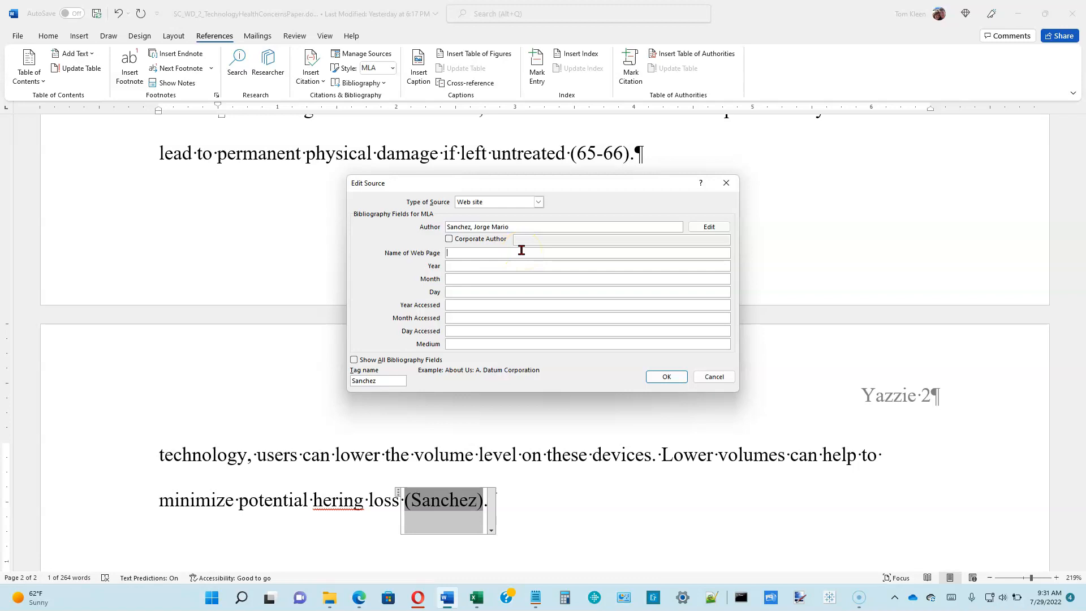
text(Technology and Your Hearing)
Step: Set the source's year accessed to 2021, fill in the month accessed and the medium, and save the source
key(Tab)
key(Tab)
key(Tab)
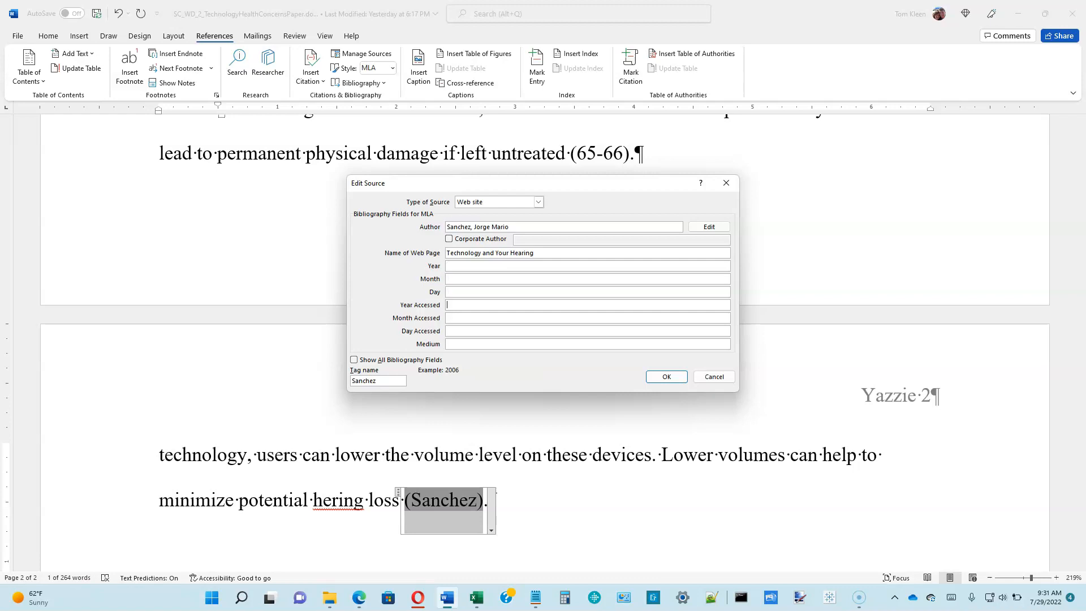
text(2021)
key(Tab)
text(O)
key(Tab)
key(Tab)
text(We)
click(668, 376)
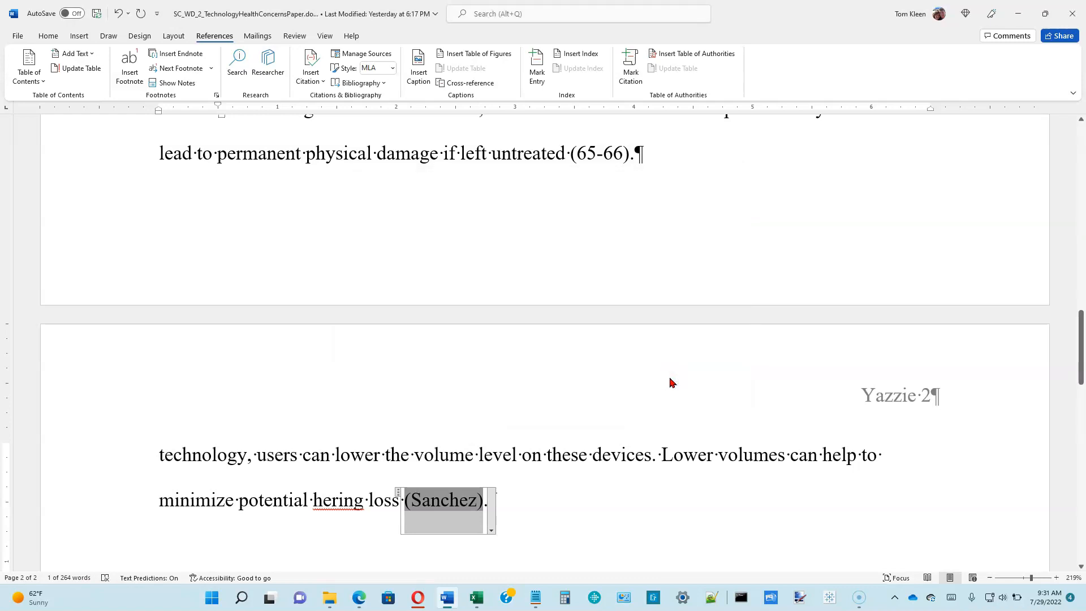
click(556, 503)
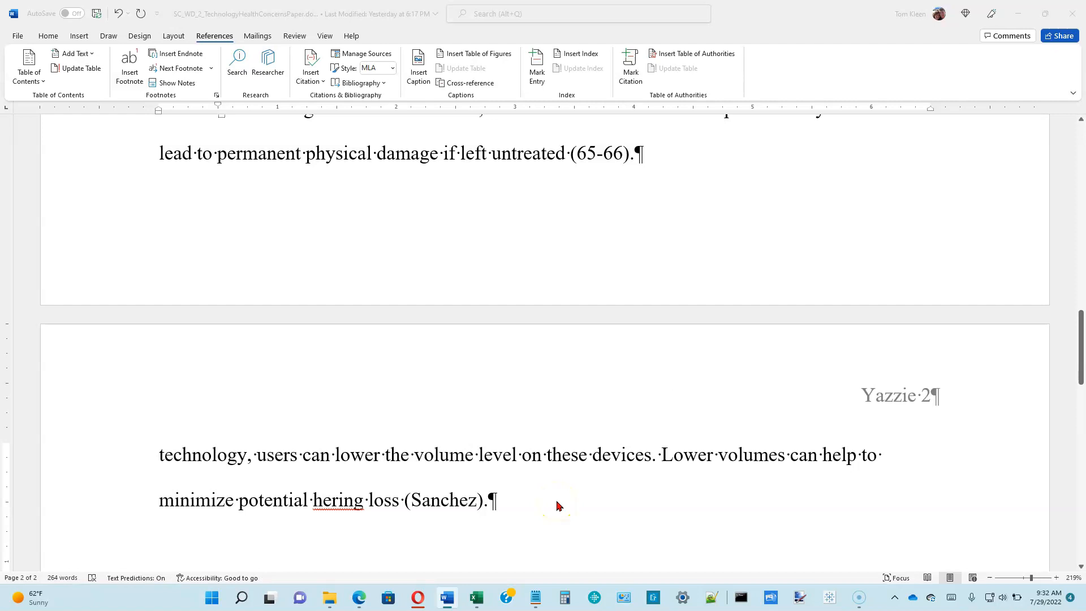
Step: Add a new paragraph after the citation sentence about physical conditions associated with using technology and taking preventative measures
click(519, 500)
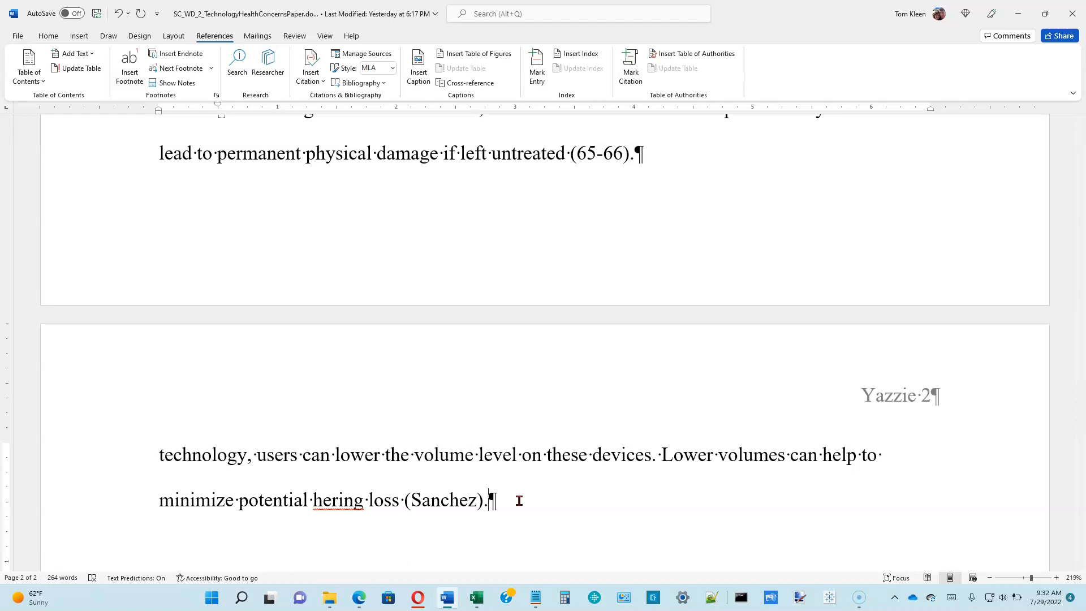
key(Return)
scroll(340, 395, down, 4)
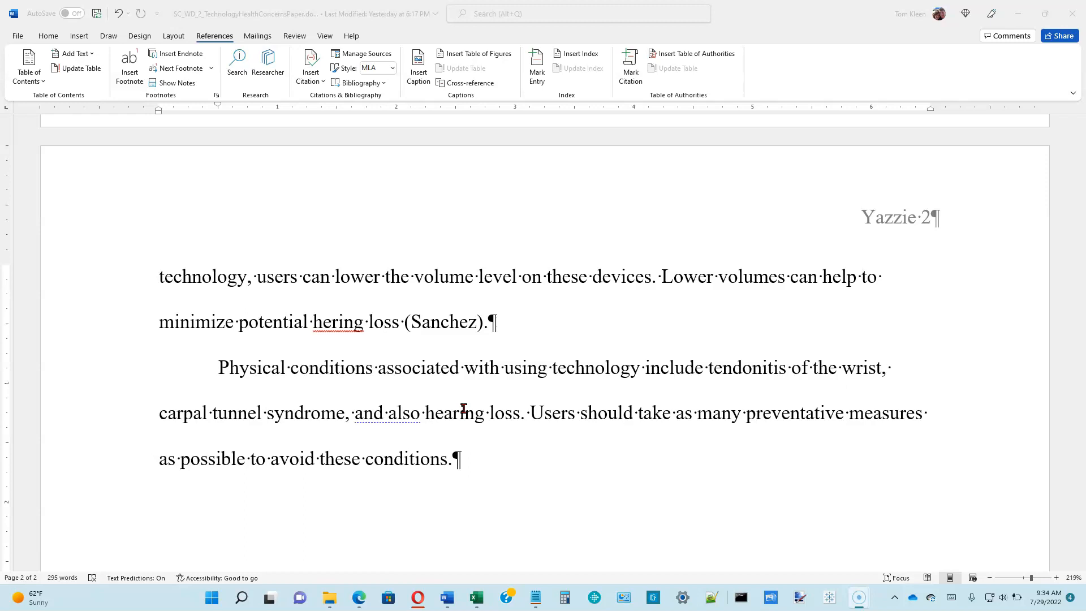
Step: Save the document and insert a page break after the last paragraph about avoiding physical conditions
click(98, 17)
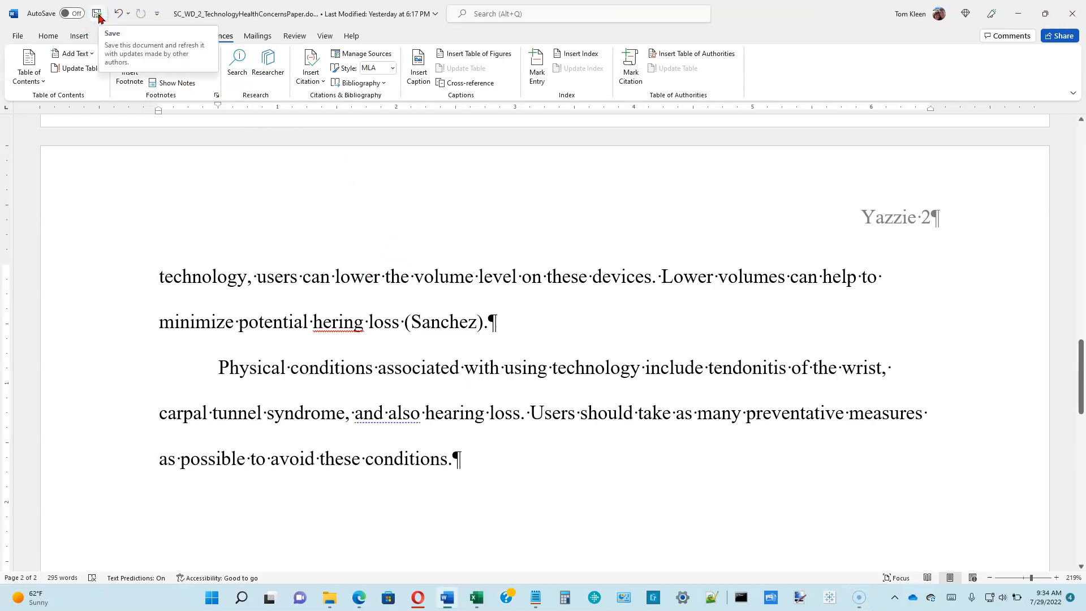
click(474, 458)
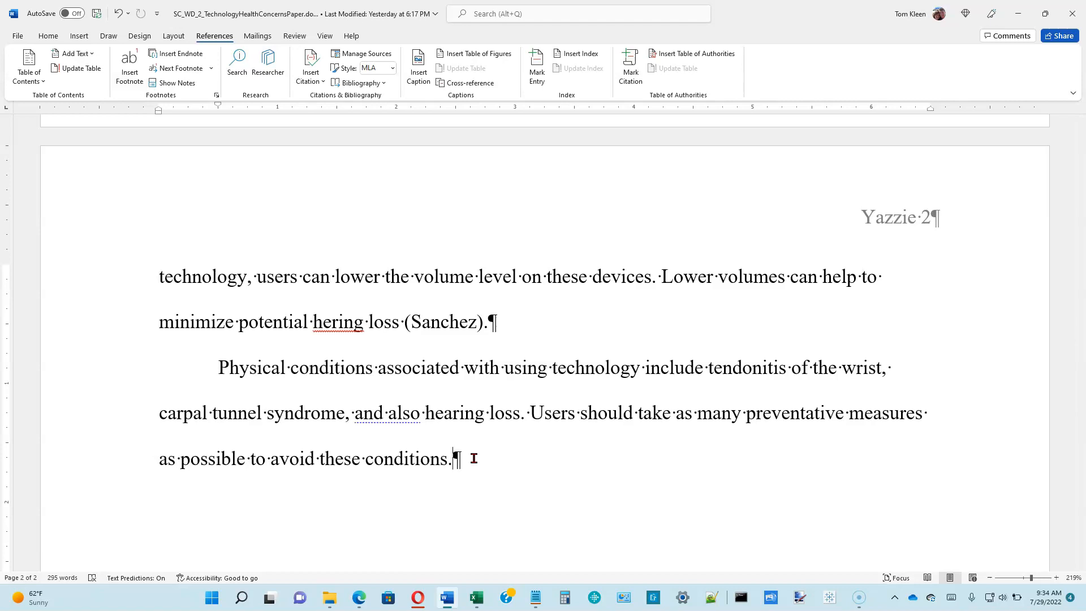
click(480, 464)
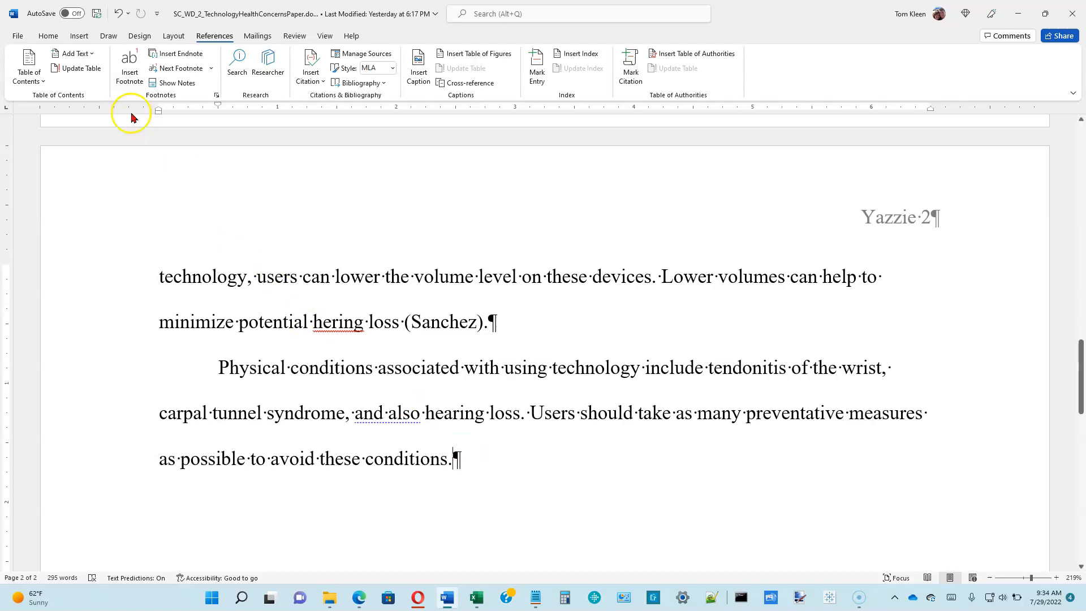
click(80, 38)
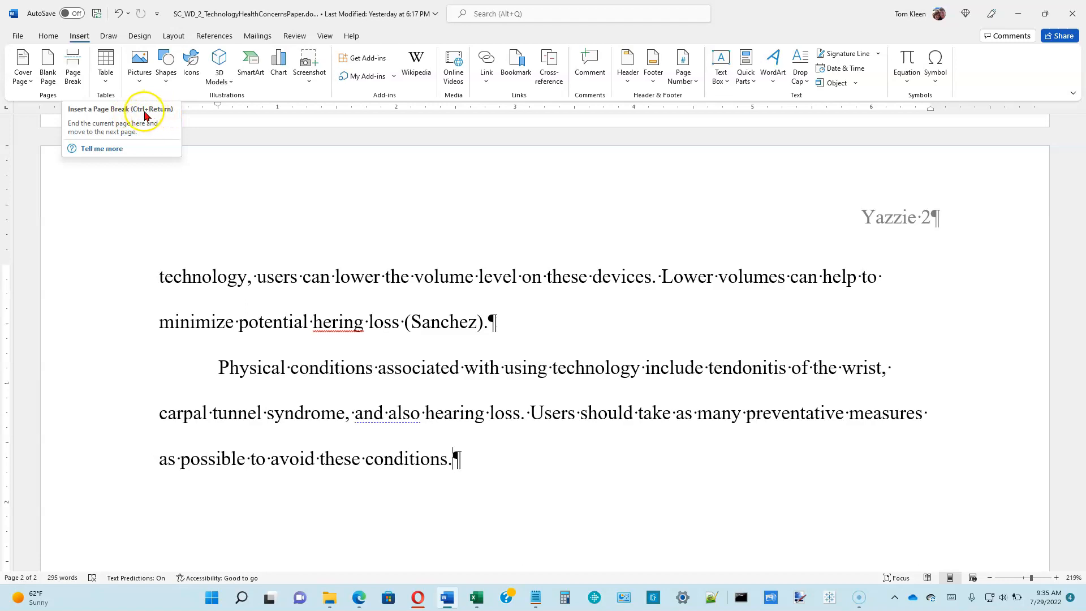
click(73, 68)
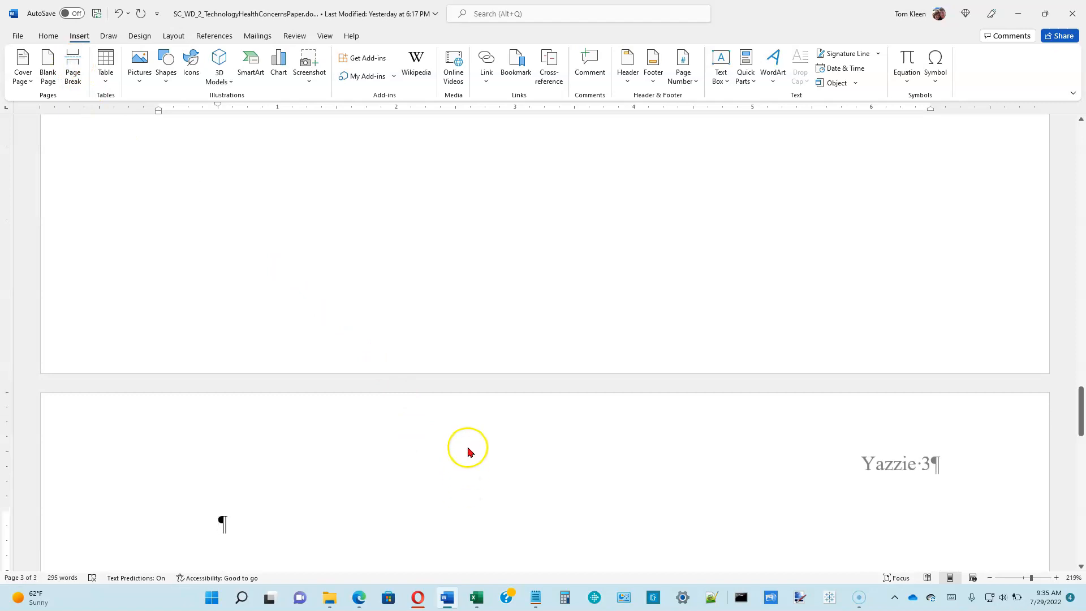
scroll(468, 438, up, 7)
scroll(468, 433, up, 5)
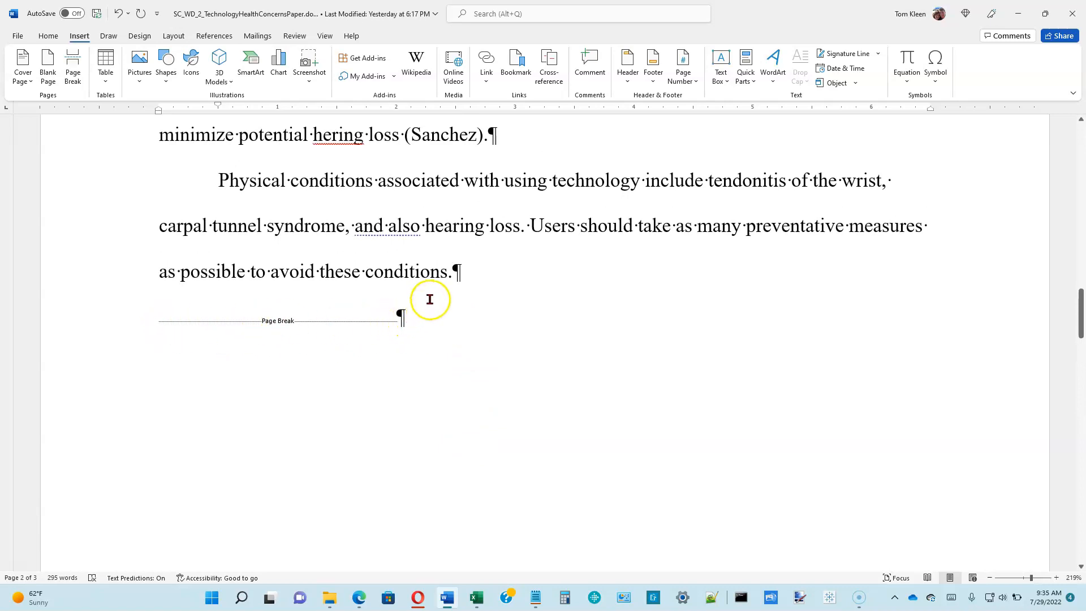
Step: Hide the formatting marks around the page break and show them again
click(48, 36)
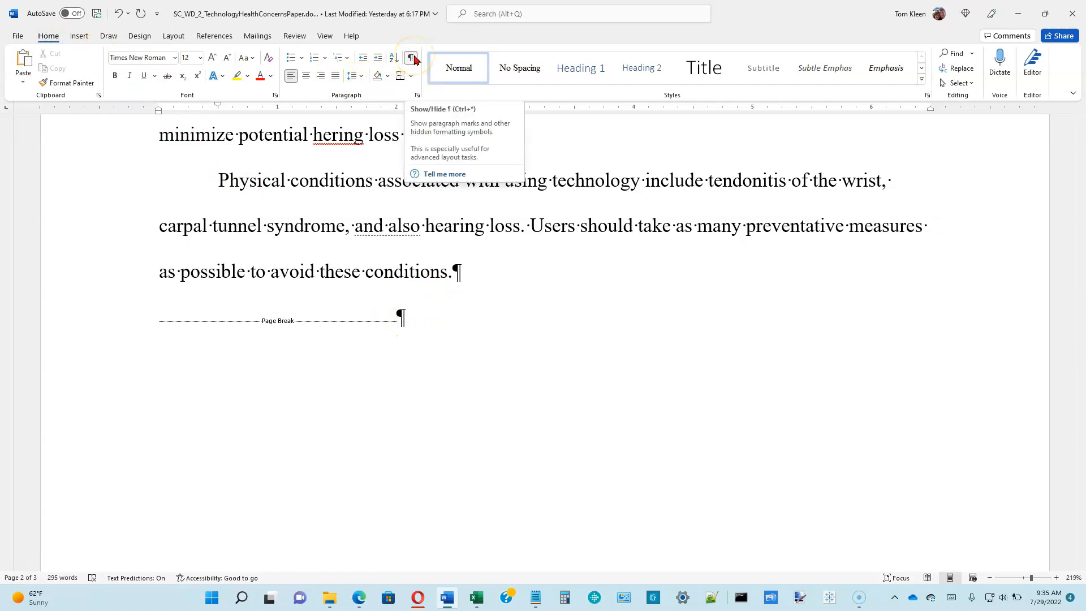
click(402, 324)
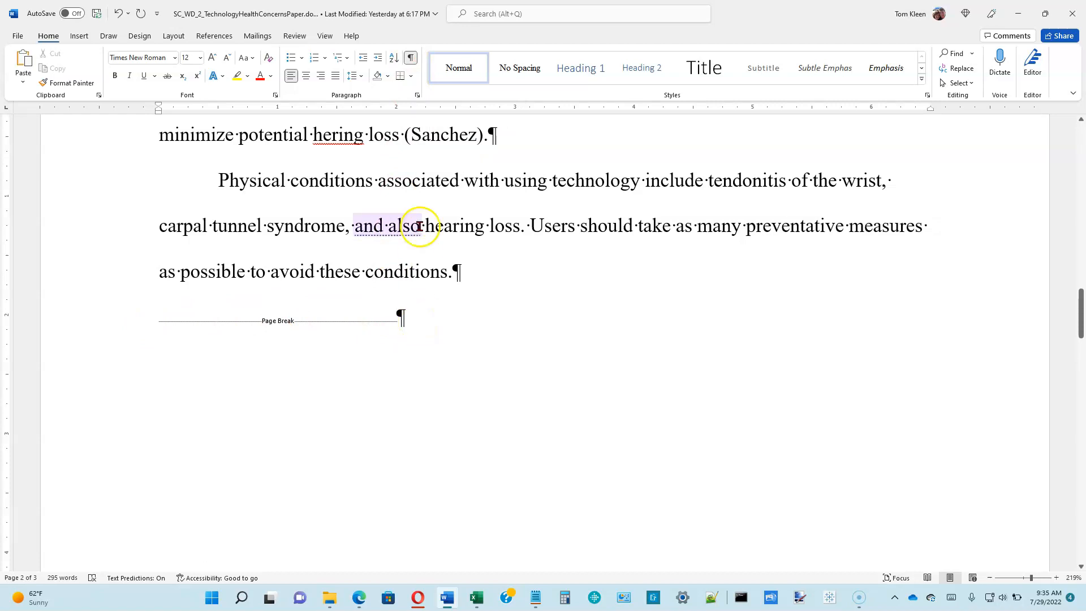
click(410, 57)
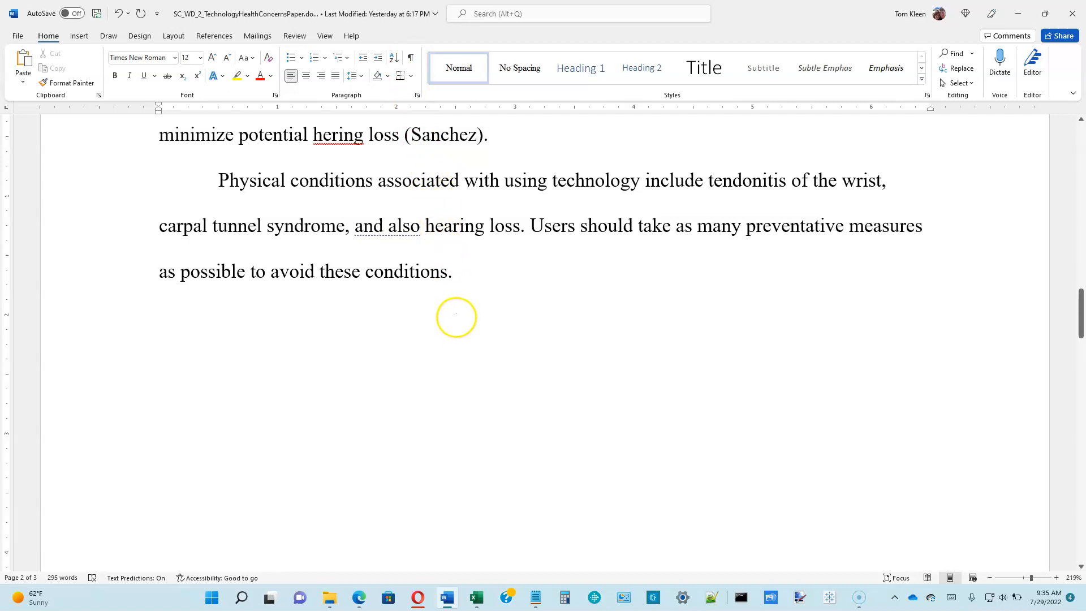
click(410, 58)
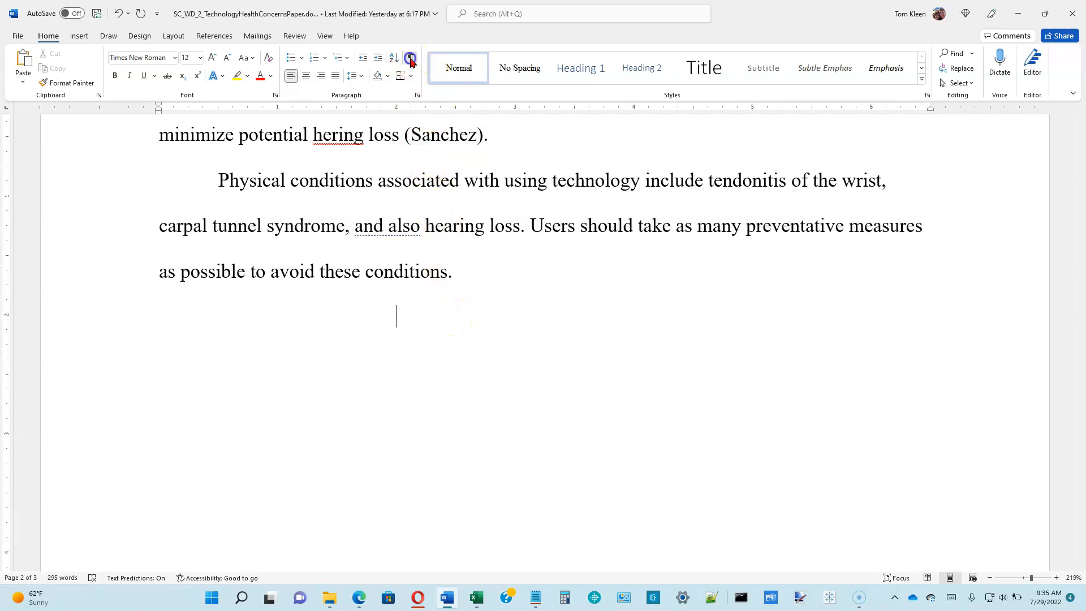
click(430, 326)
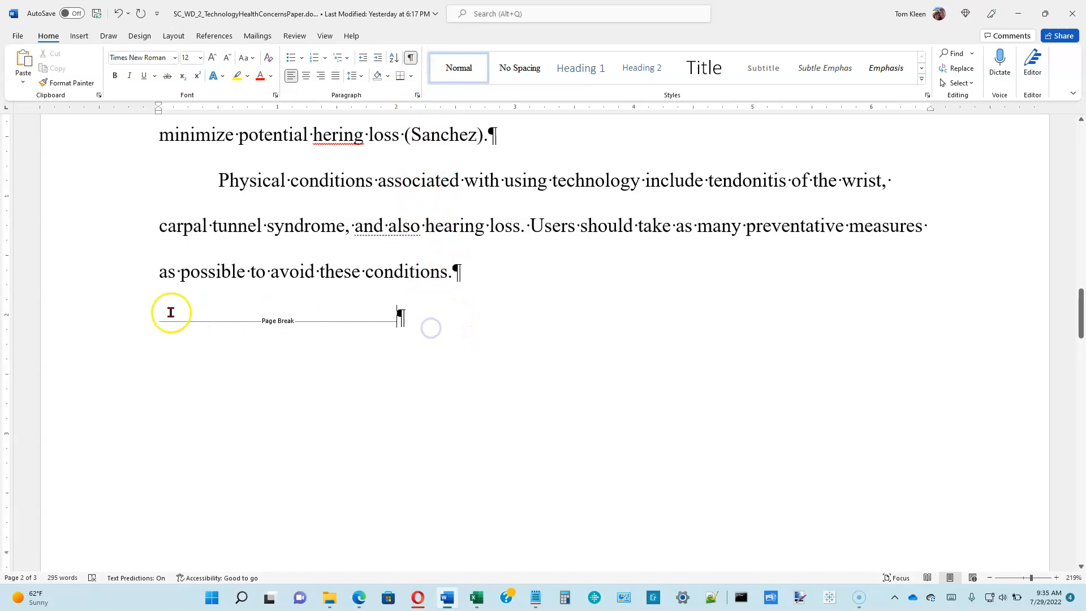
Step: Delete the page break below the last paragraph, check the end of the document, and undo the deletion
click(123, 323)
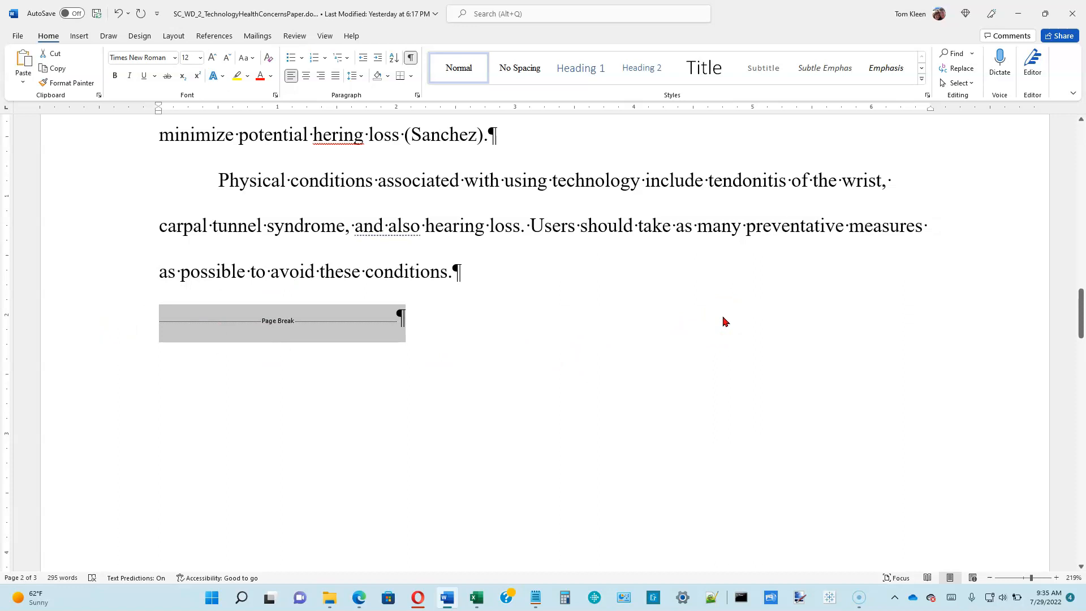
key(Delete)
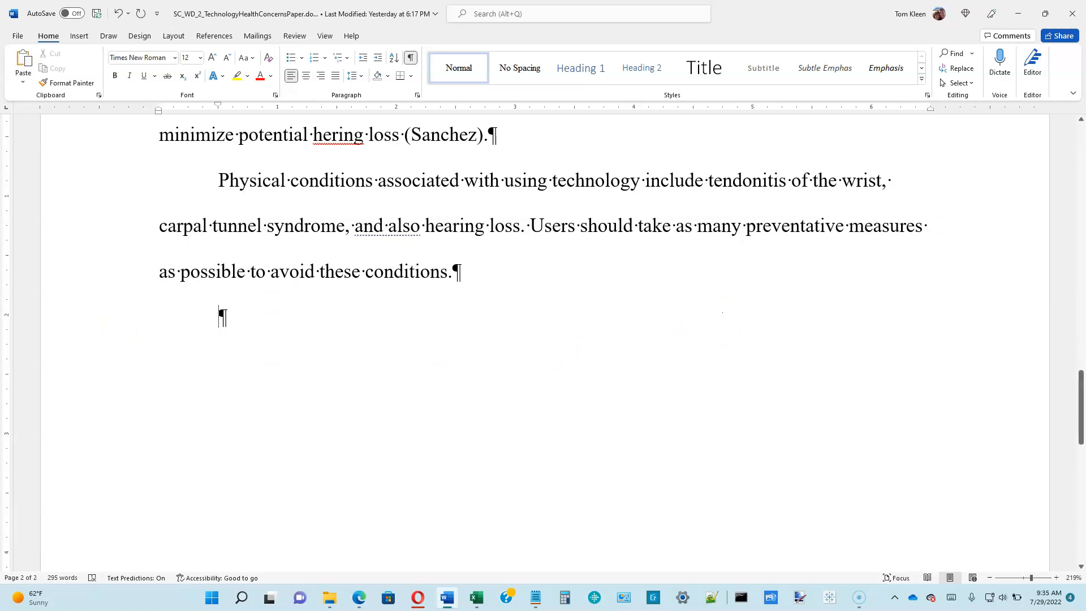
click(718, 317)
scroll(717, 325, down, 10)
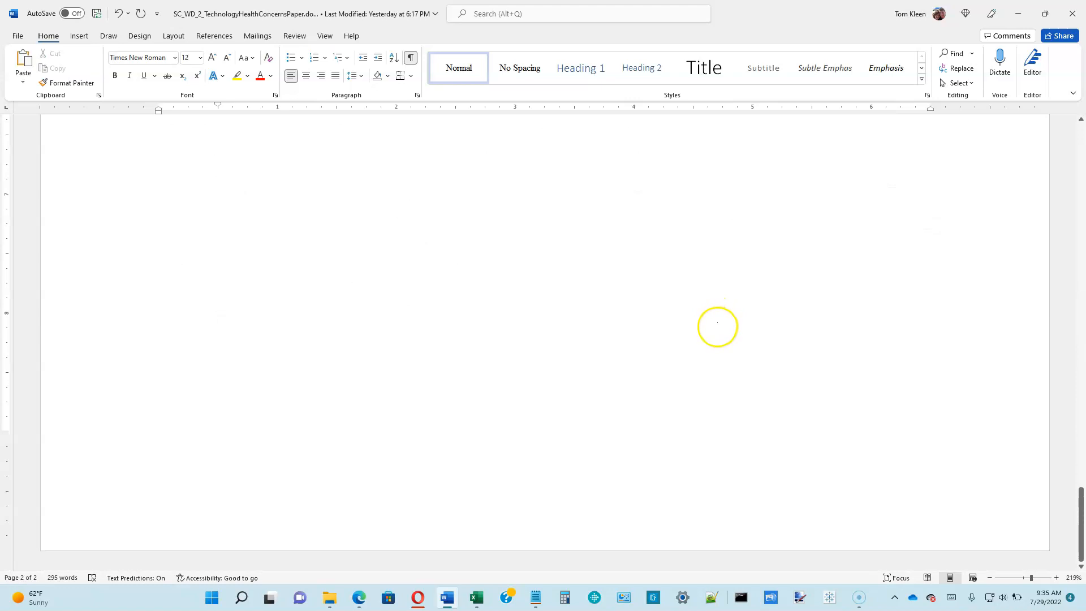
scroll(717, 331, up, 10)
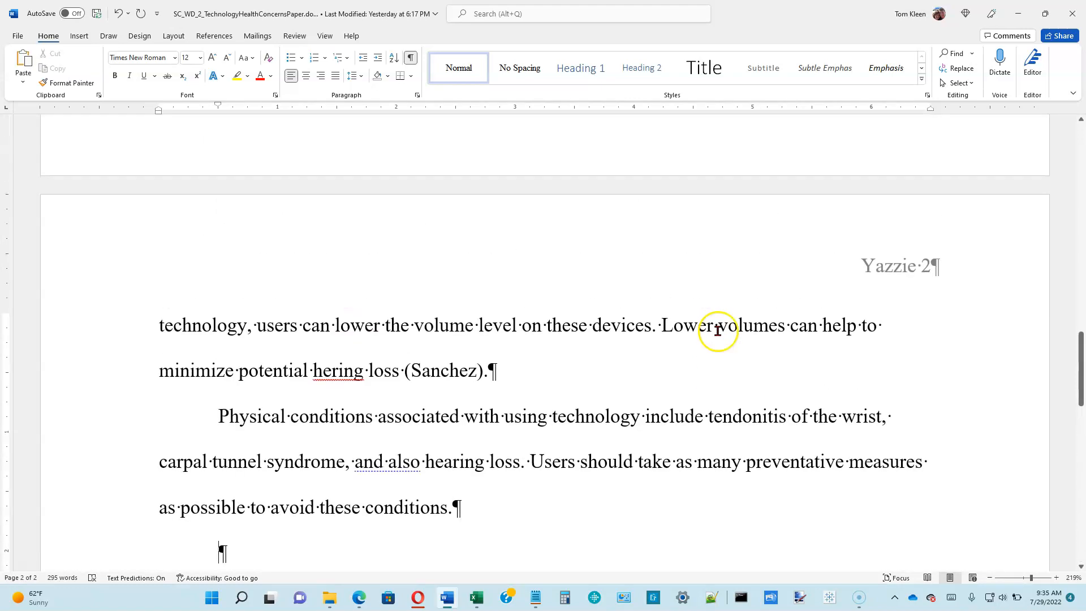
scroll(718, 331, up, 4)
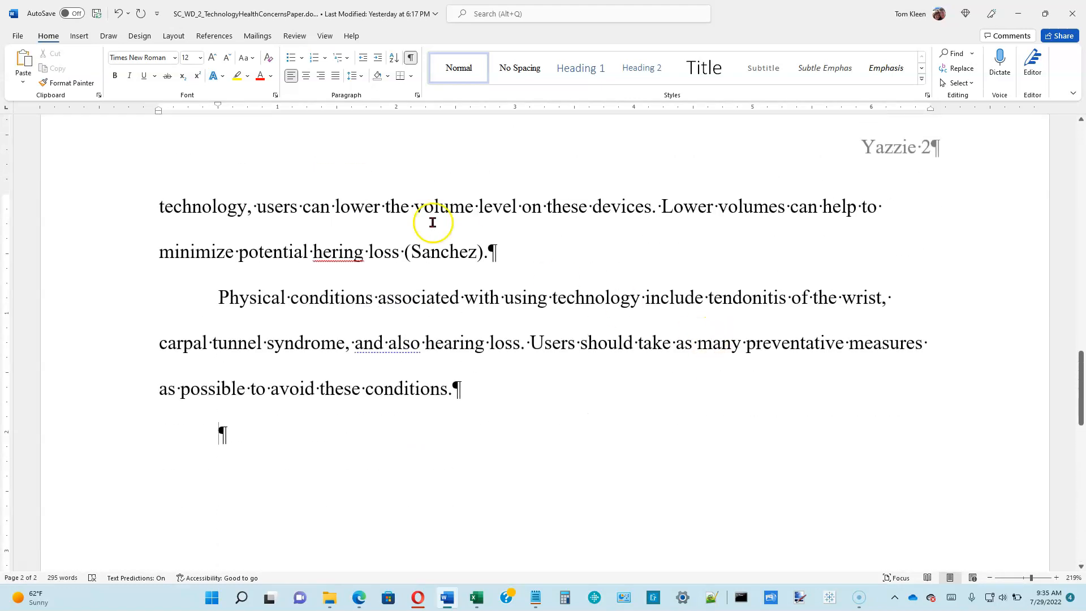
click(118, 13)
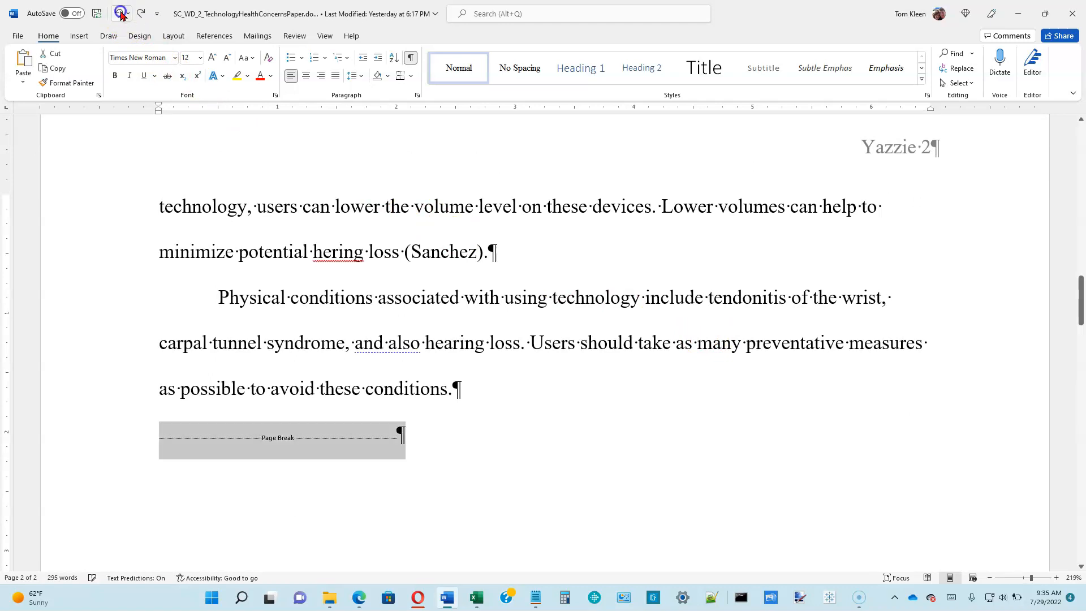
Step: Remove the first-line indent from the empty paragraph on page 3 and center it
scroll(555, 337, down, 13)
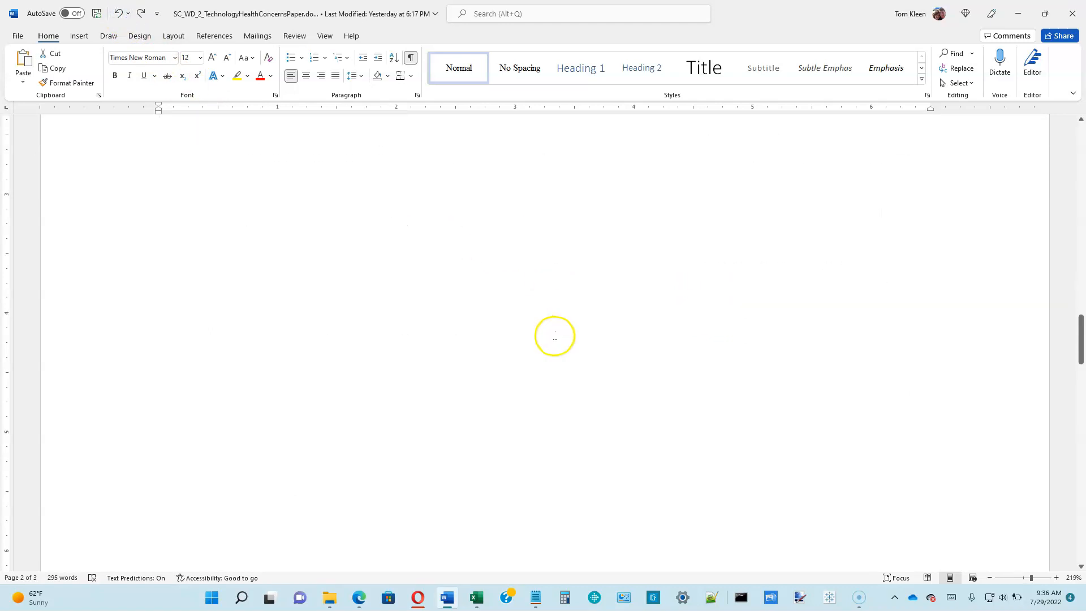
scroll(555, 337, down, 6)
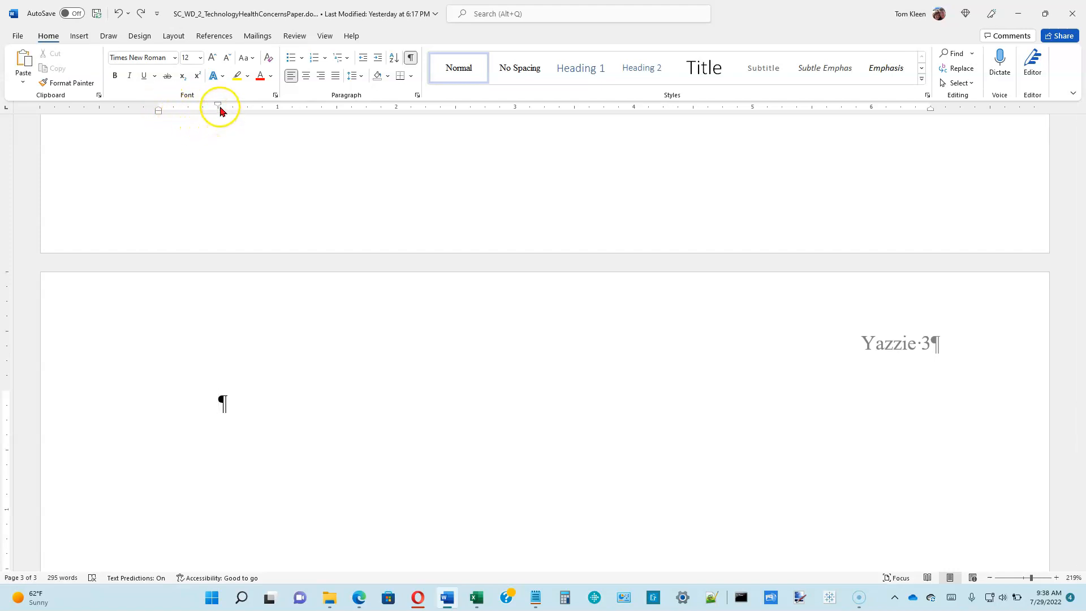
click(452, 76)
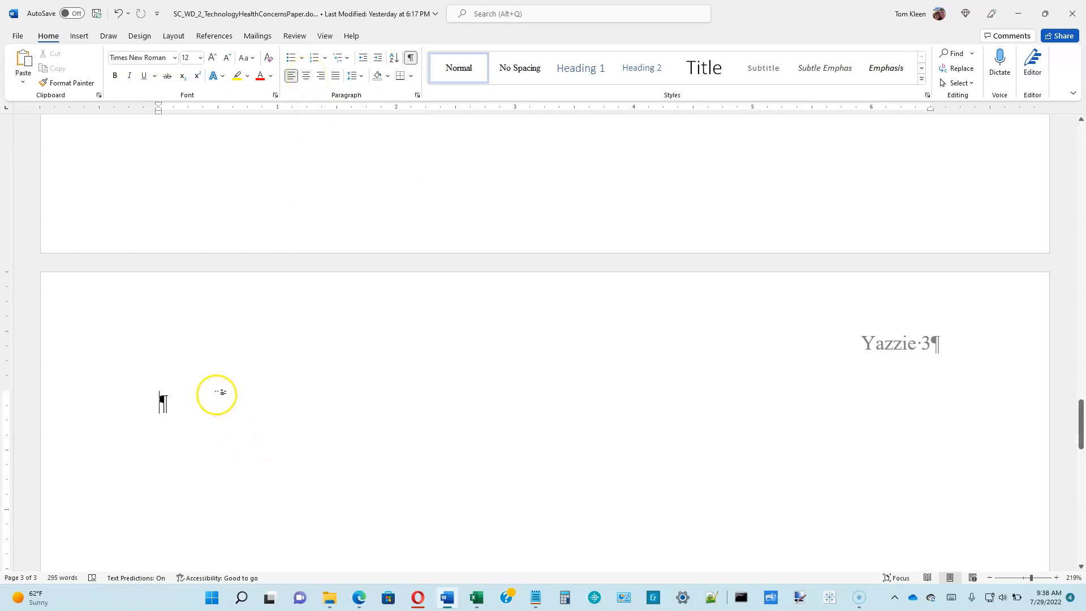
key(ctrl+e)
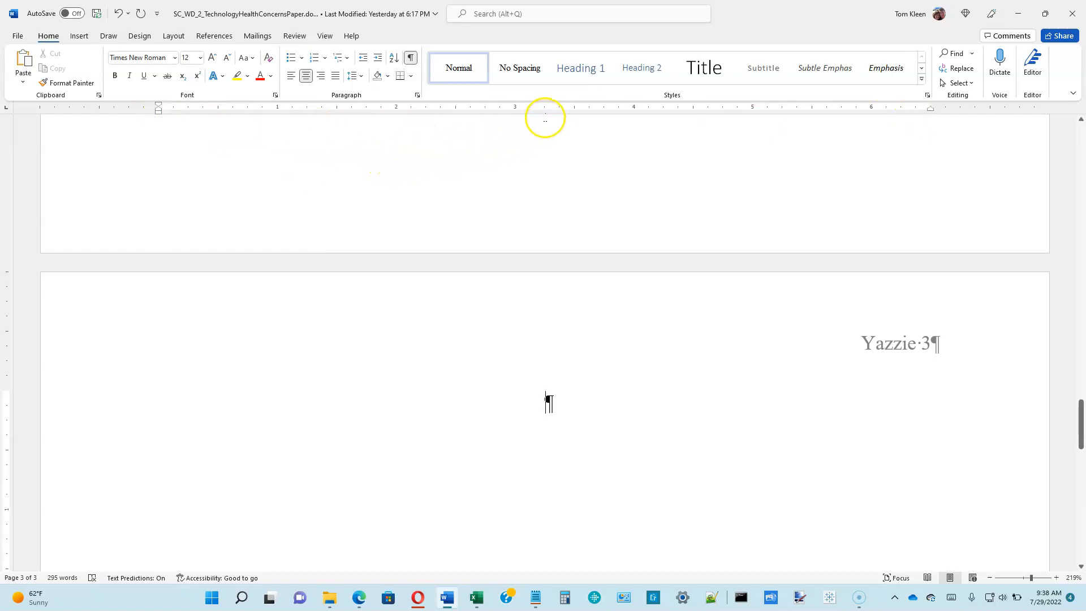
Step: Enter the heading Works Cited in the centered paragraph on page 3
click(545, 112)
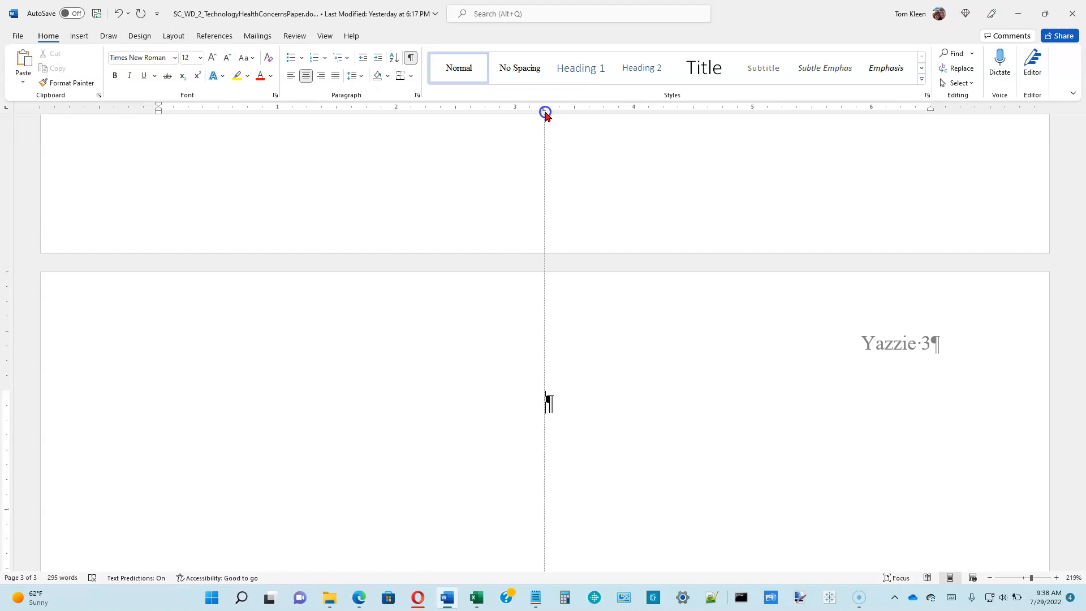
drag(544, 112, 543, 126)
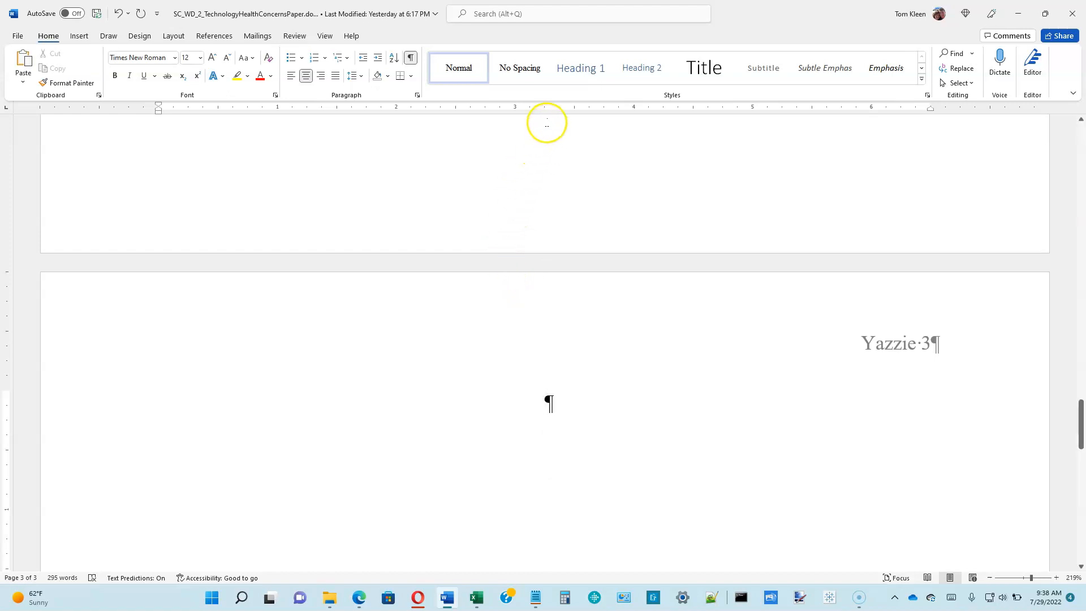
click(545, 112)
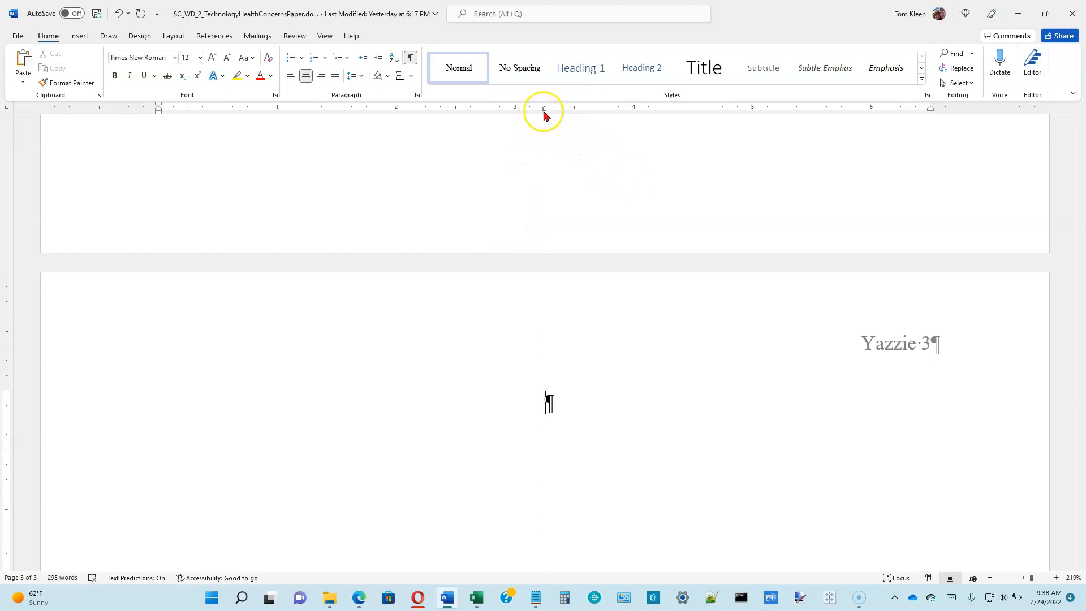
click(545, 113)
text(Works Cited)
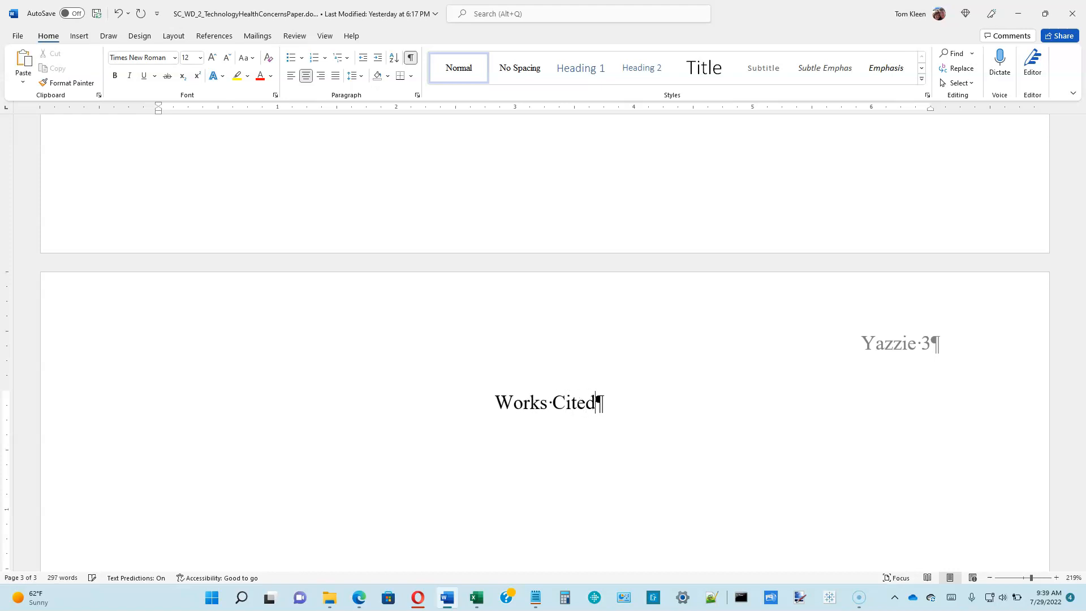
click(544, 111)
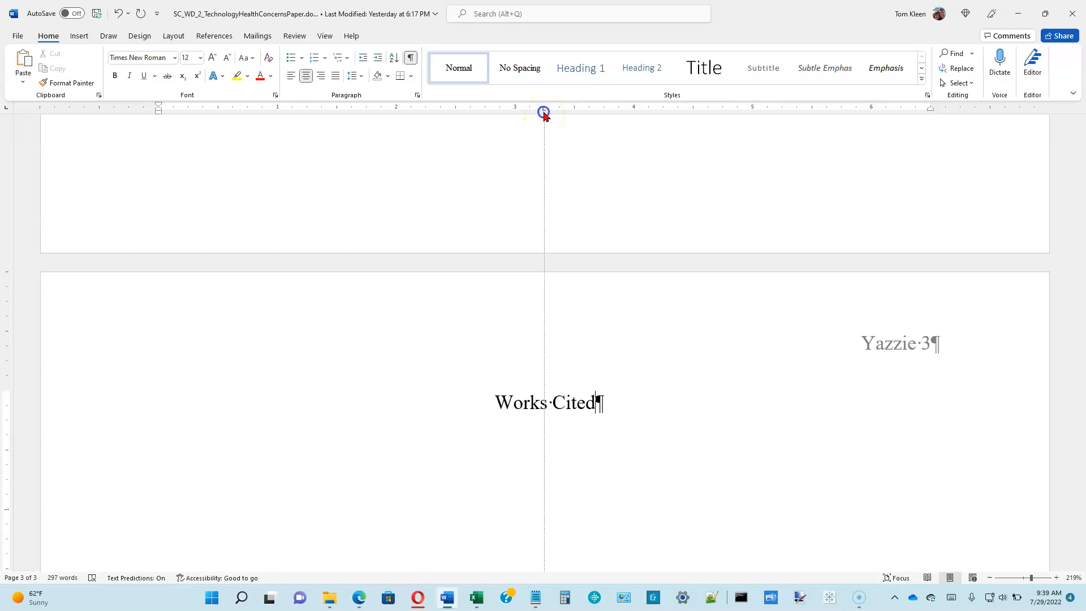
drag(544, 110, 544, 133)
Step: Add a new paragraph below the Works Cited heading and align it to the left
click(624, 402)
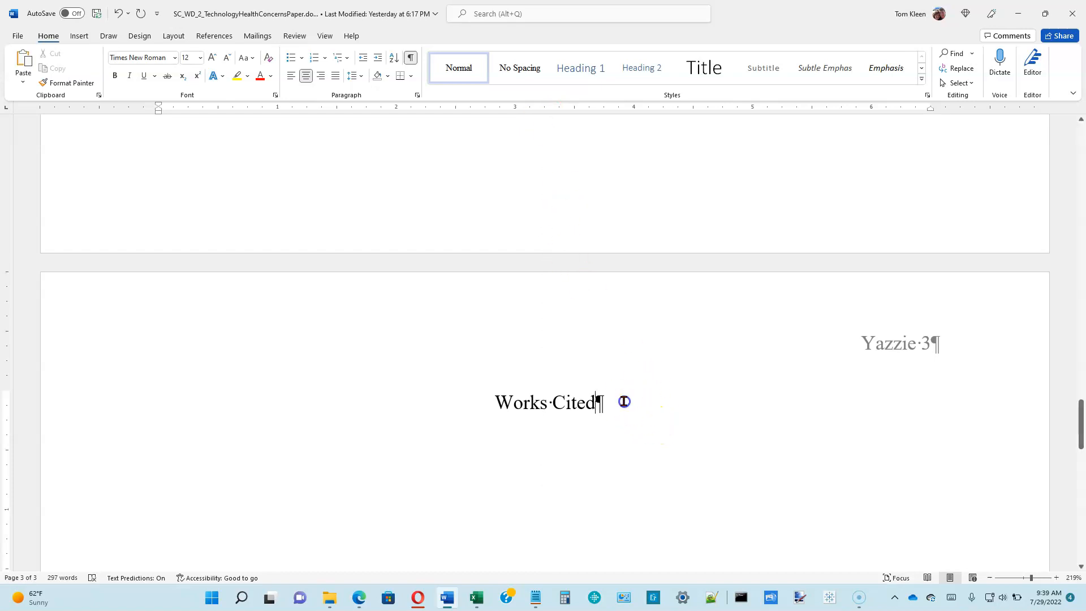
key(Return)
click(566, 447)
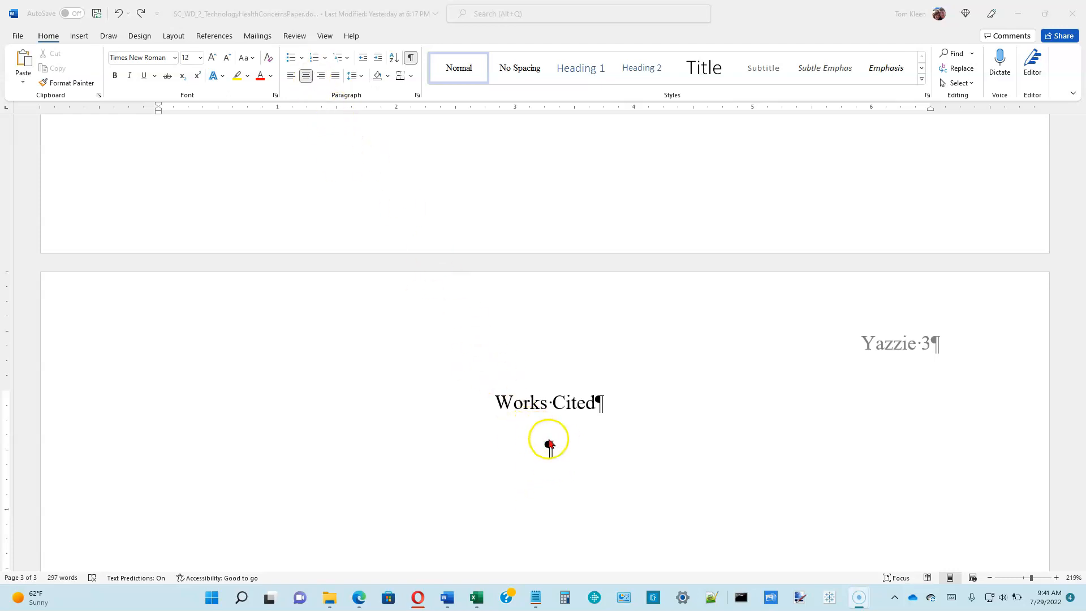
click(554, 452)
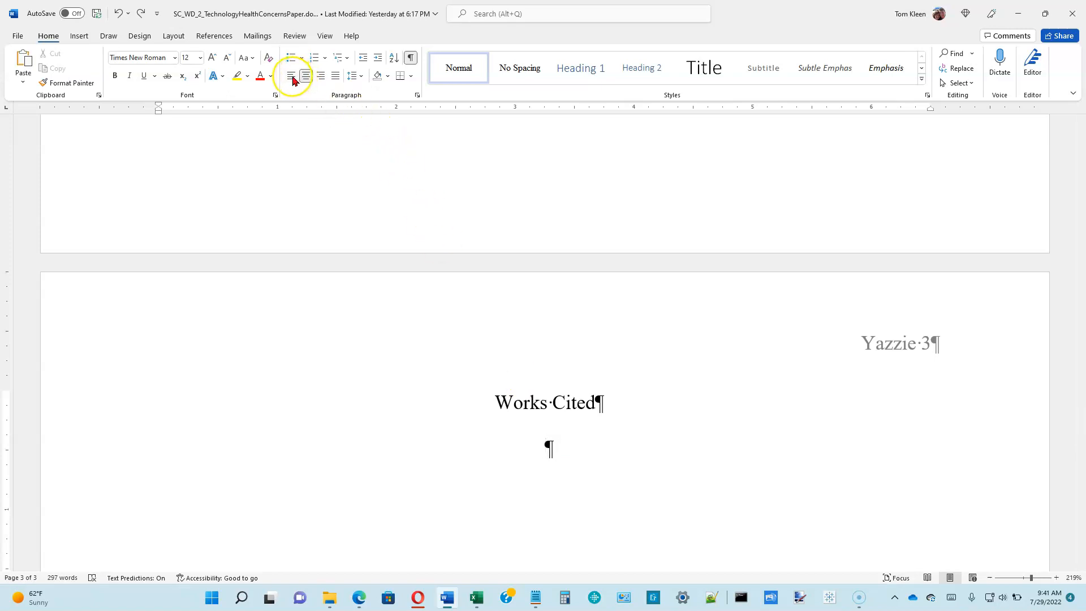
click(559, 447)
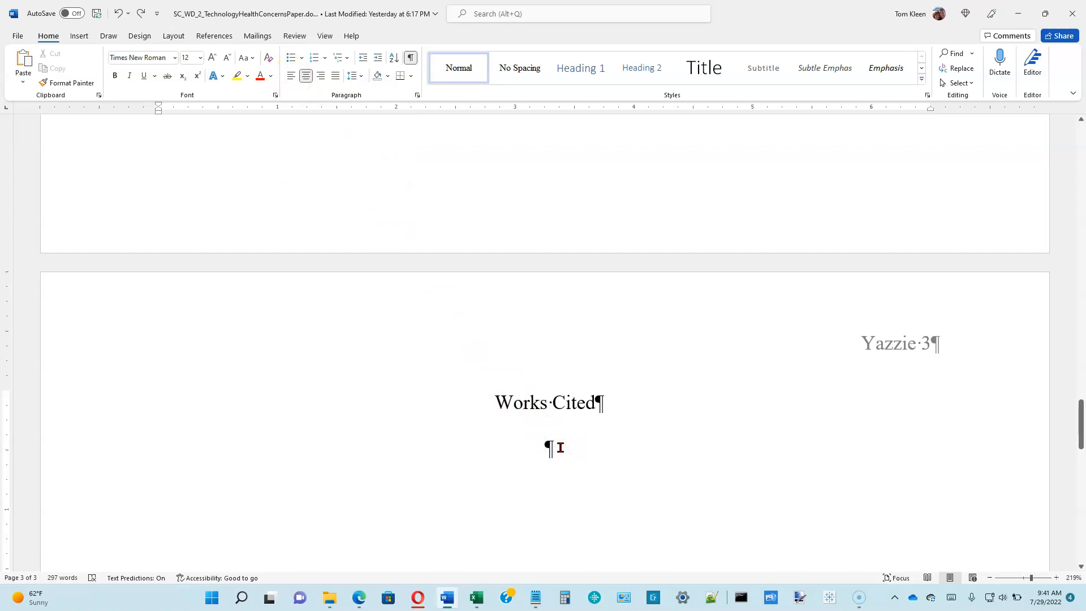
key(ctrl+l)
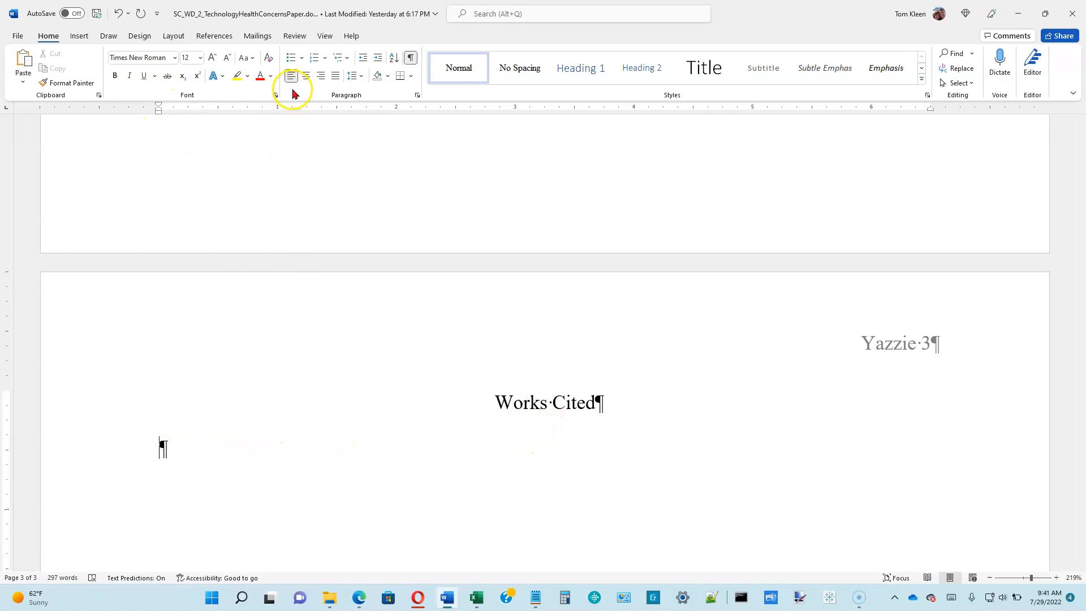
click(211, 450)
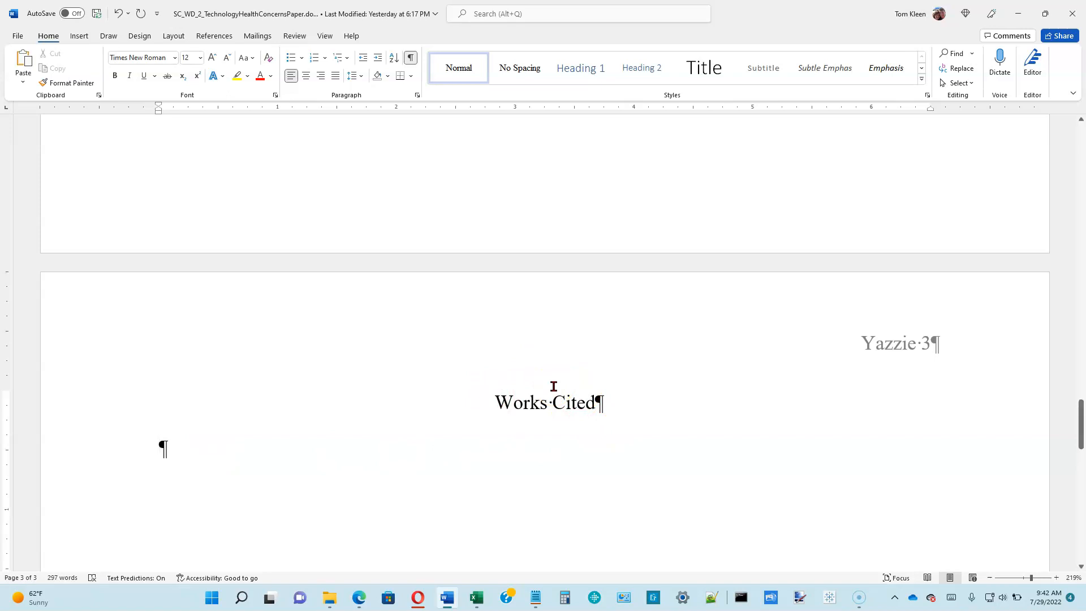
Step: Insert the built-in Bibliography in MLA style below the Works Cited heading
click(215, 36)
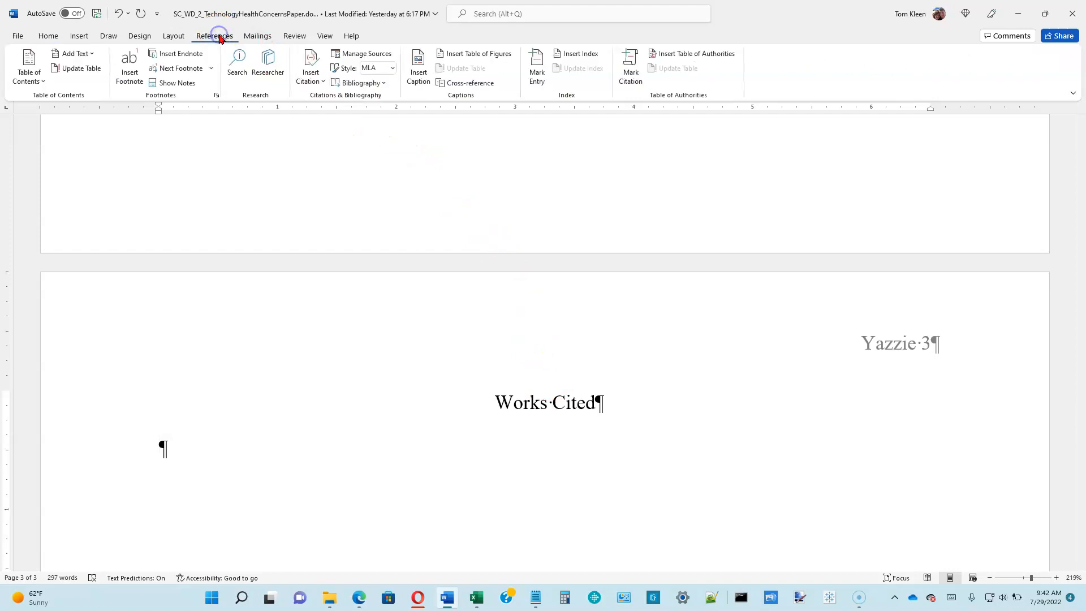
click(400, 190)
click(383, 84)
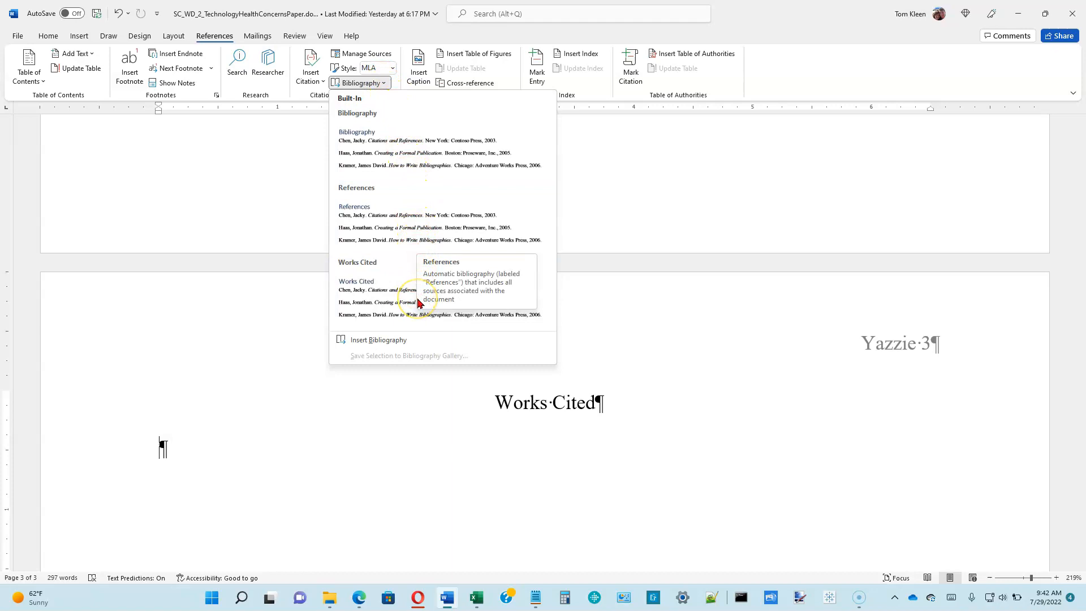
click(373, 136)
scroll(471, 300, up, 5)
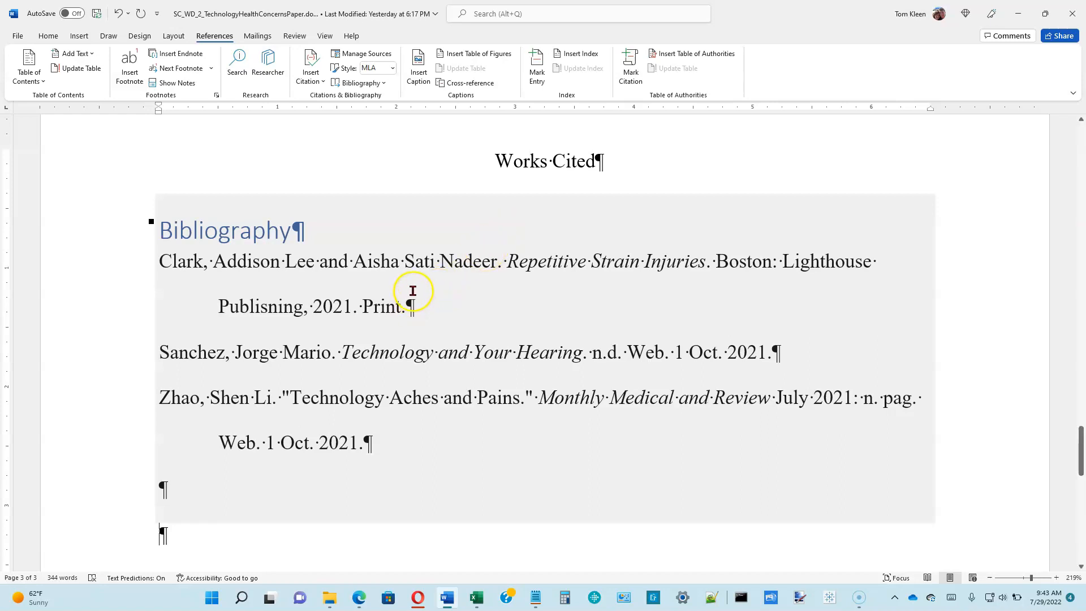
Step: Select the bibliography entries and examine their first-line and hanging indents on the ruler
click(416, 266)
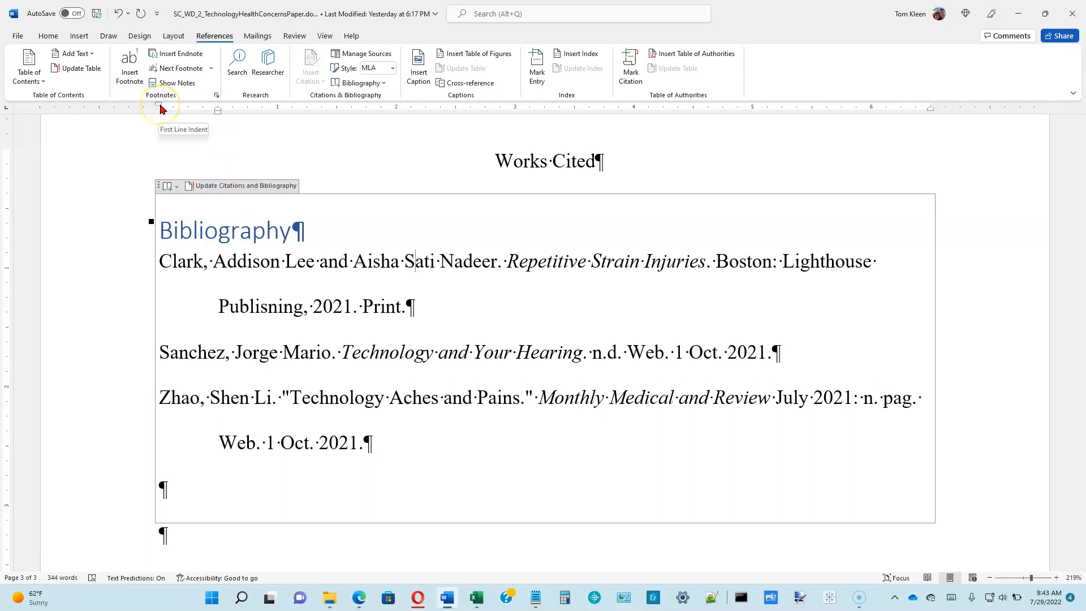
click(160, 260)
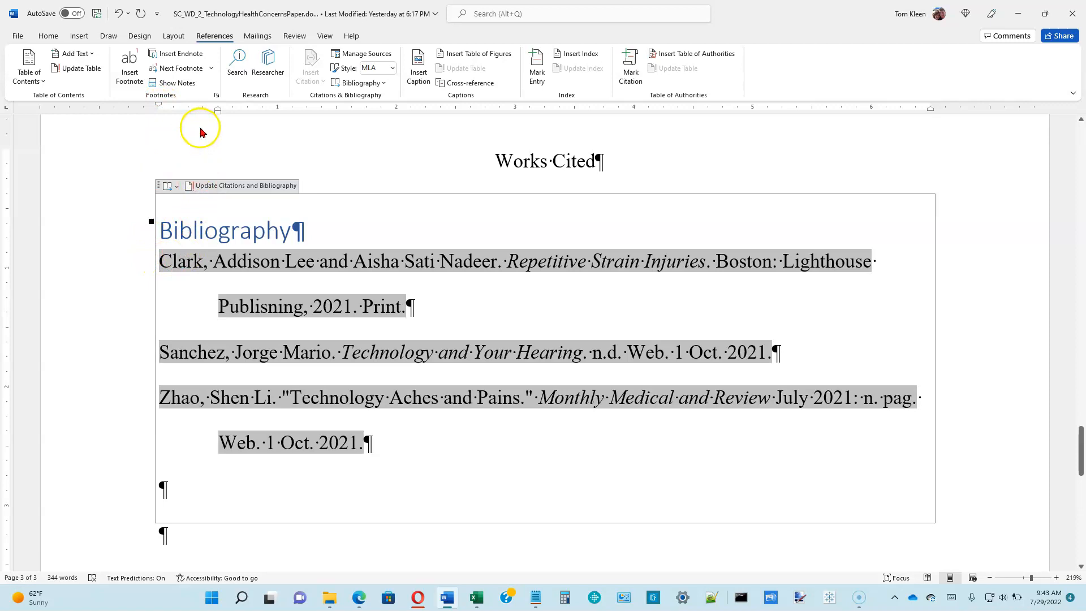
click(244, 303)
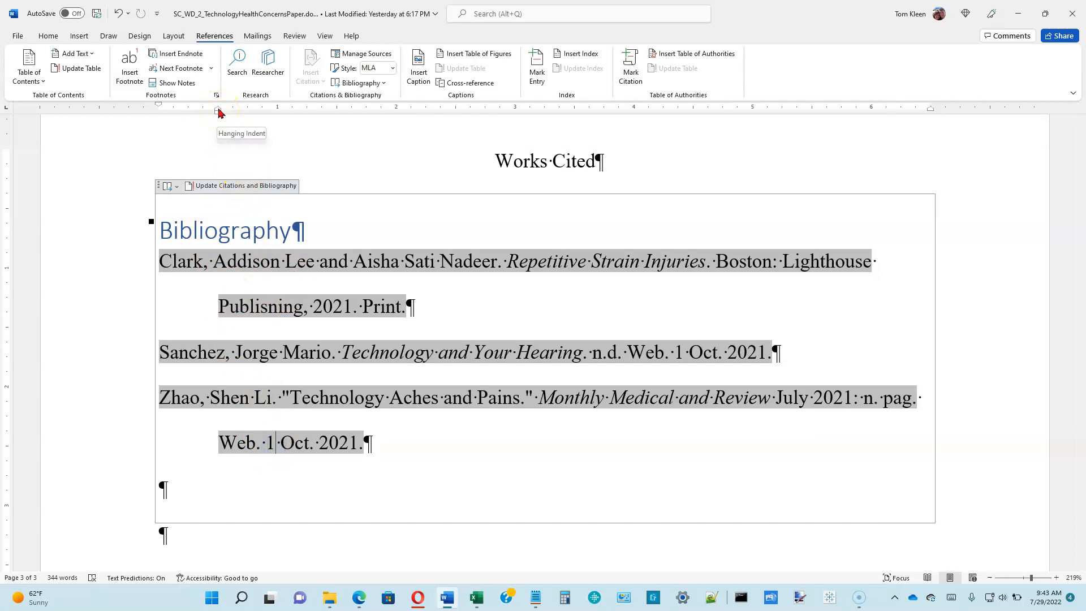
click(445, 310)
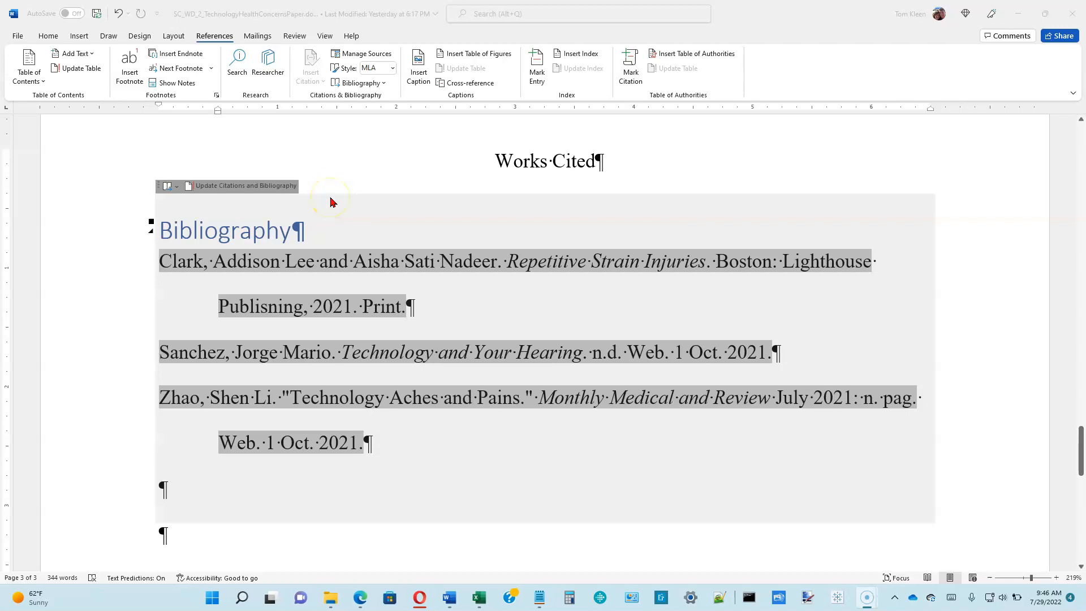
click(343, 201)
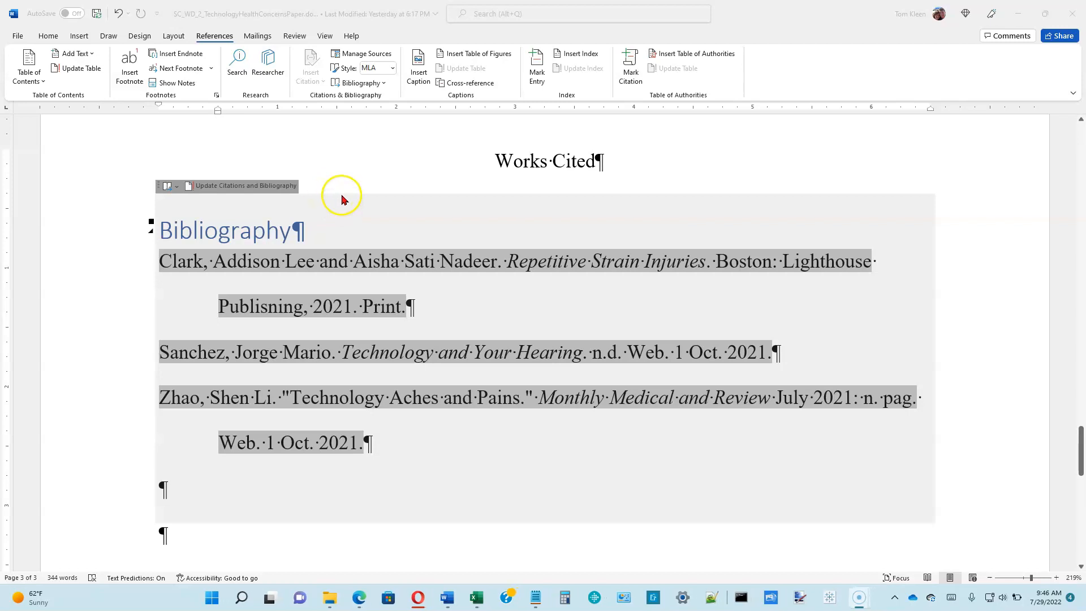